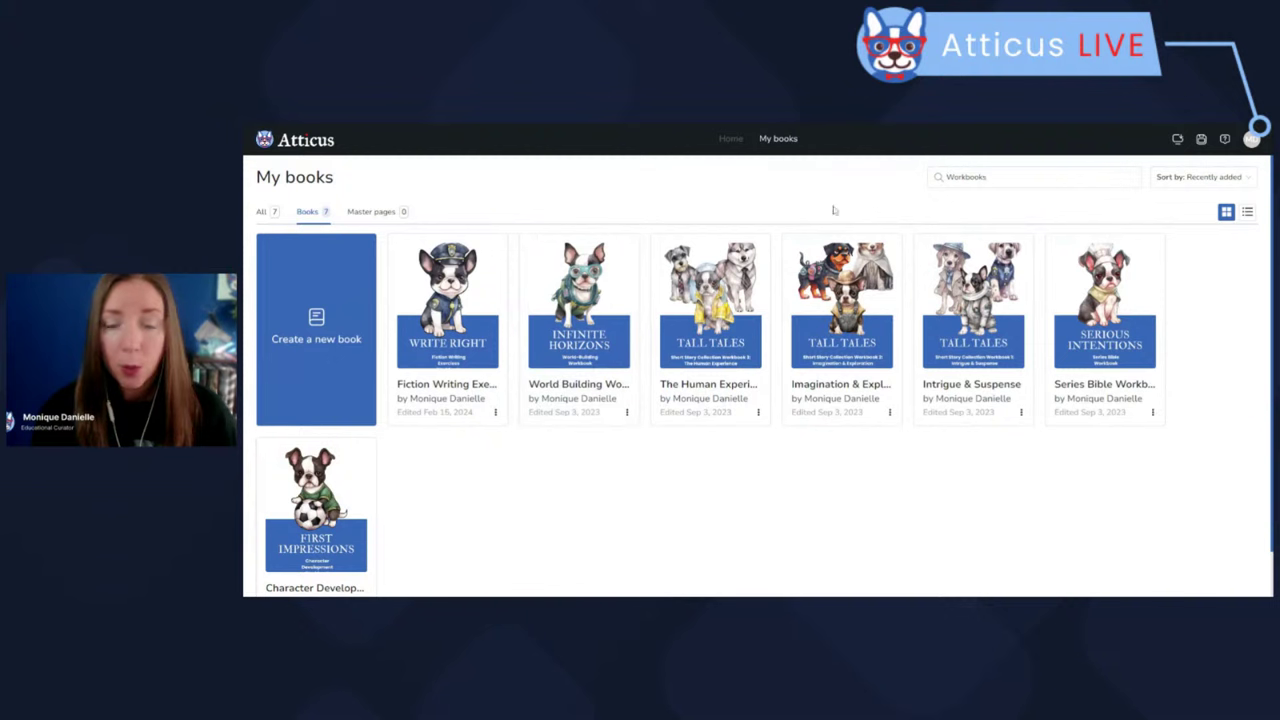
Search the book library for "Ready" in place of the current search term, and clear the search.
click(948, 180)
double_click(945, 181)
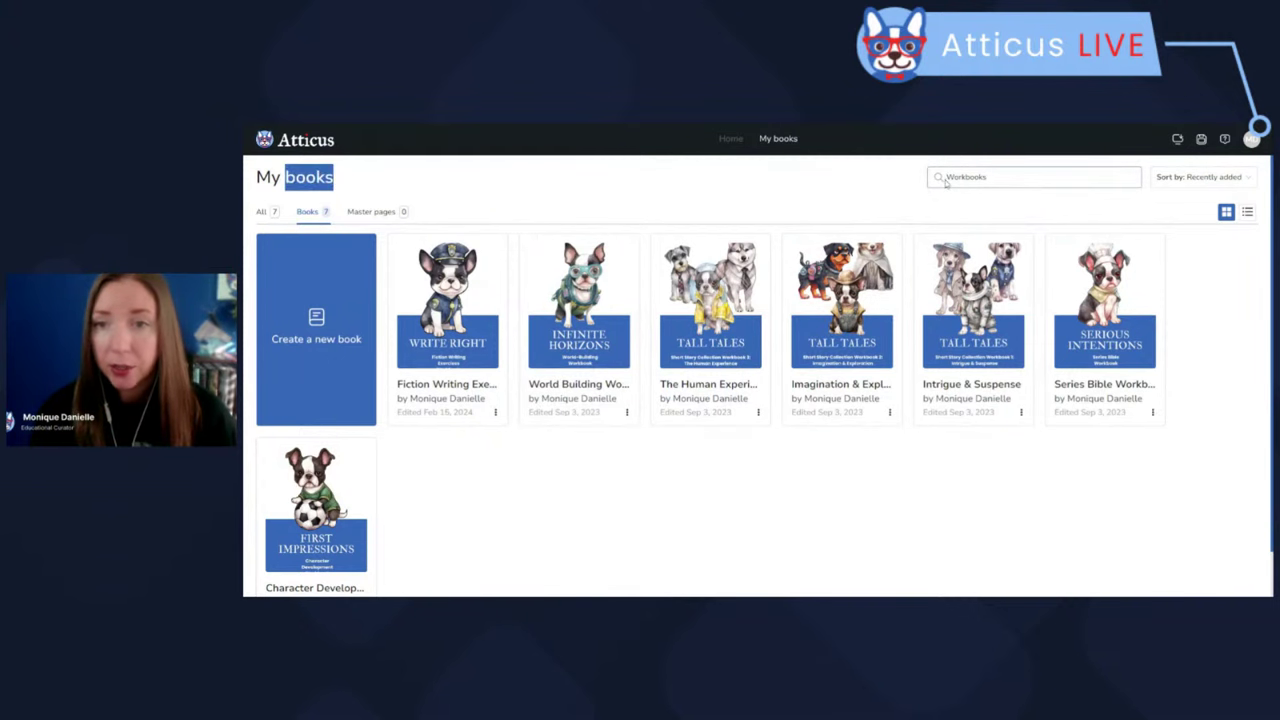
double_click(946, 178)
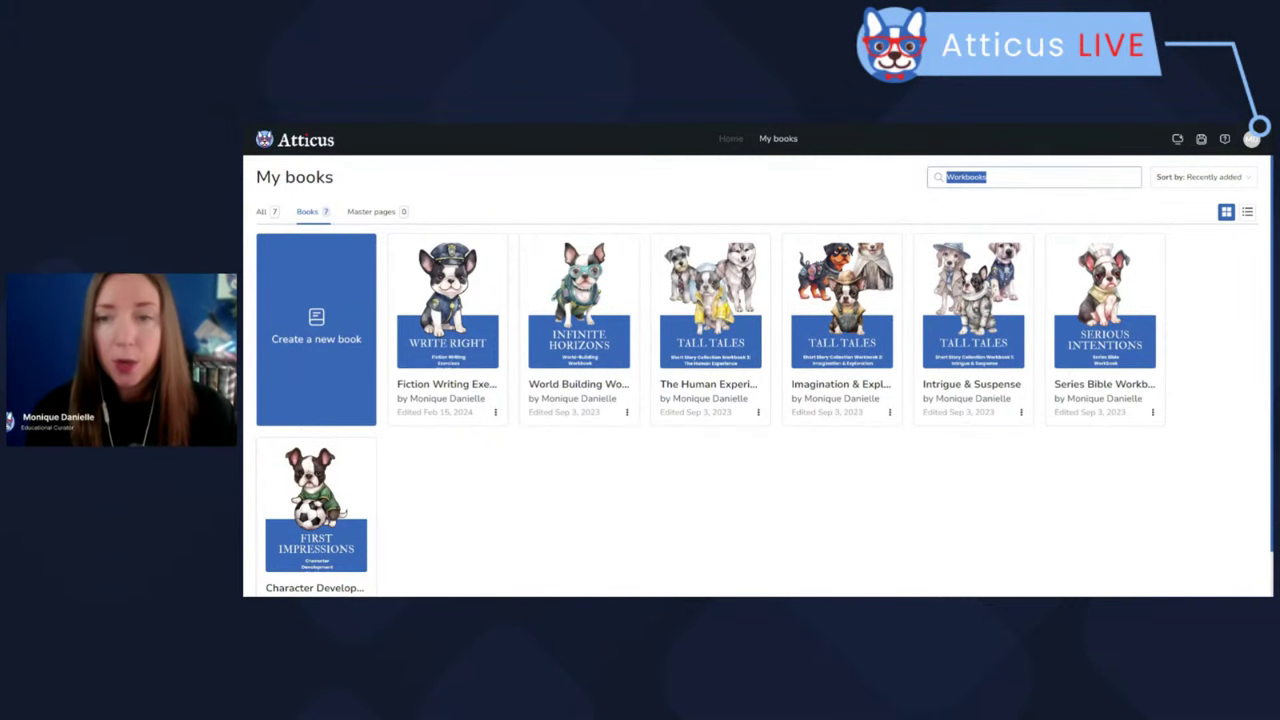
text(Re)
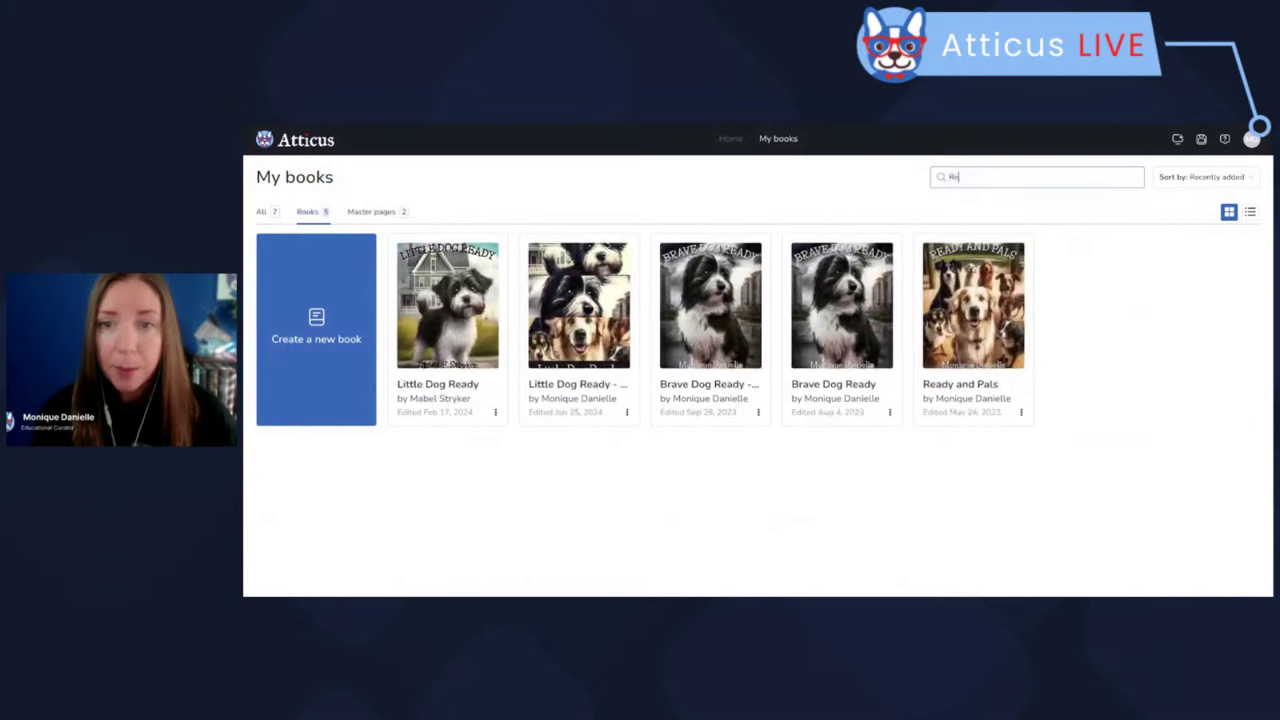
text(ady)
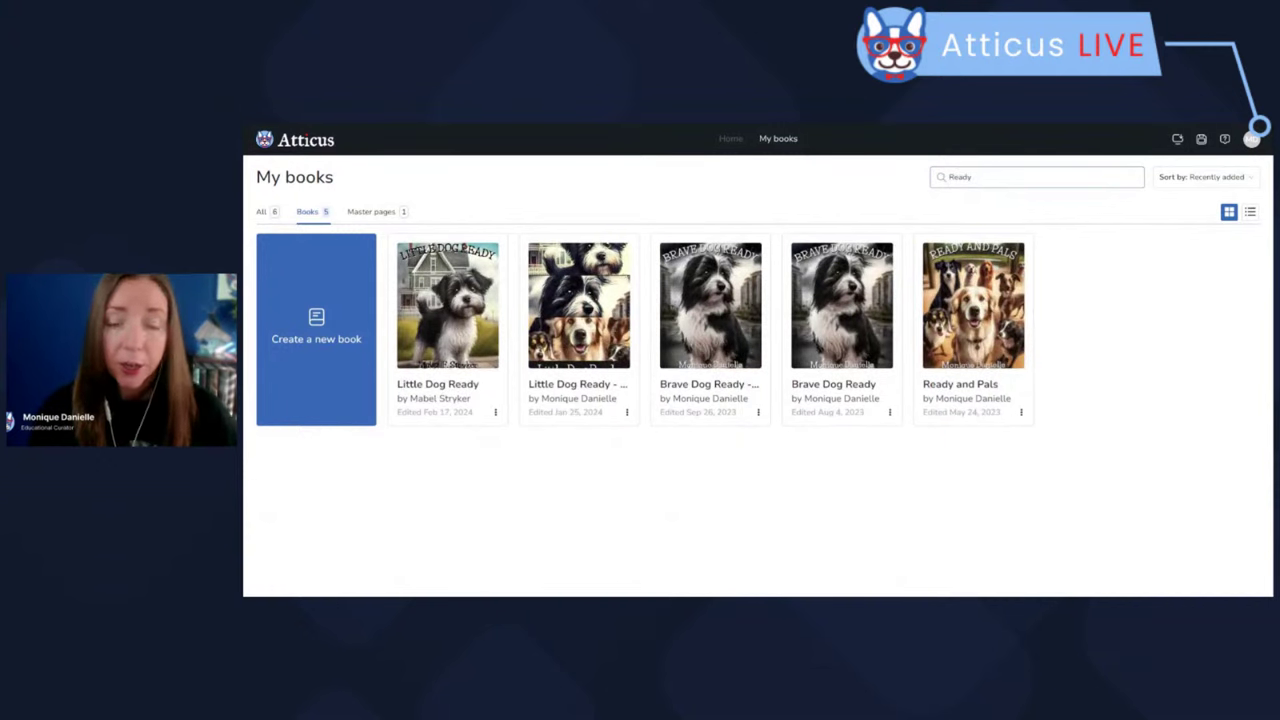
key(ctrl+a)
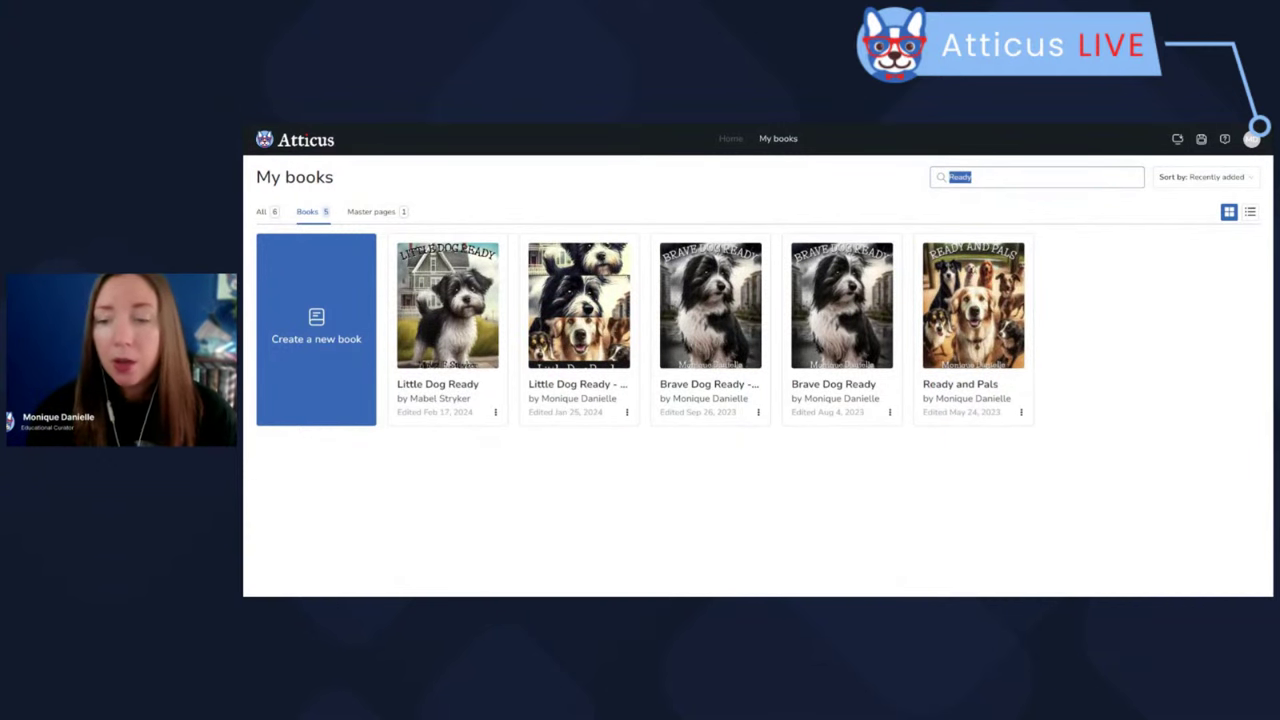
key(BackSpace)
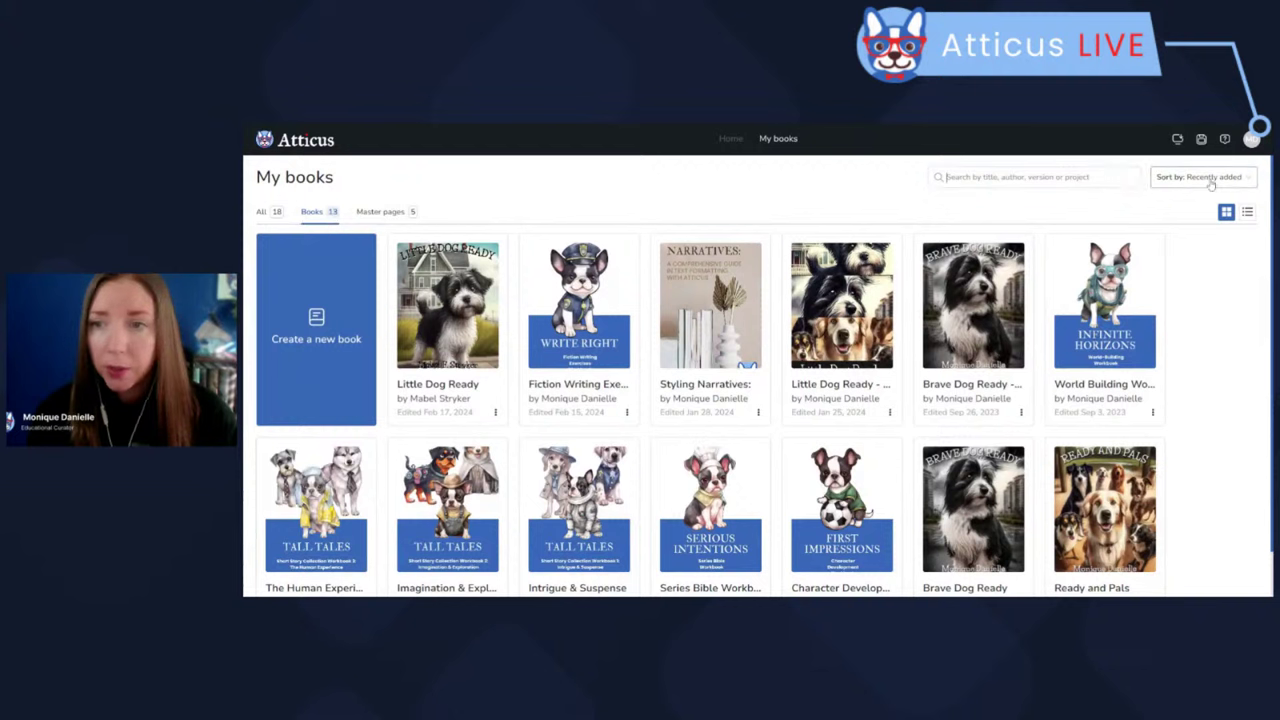
Check the sorting options for the books, and view the library as a list before returning to the grid.
click(1211, 180)
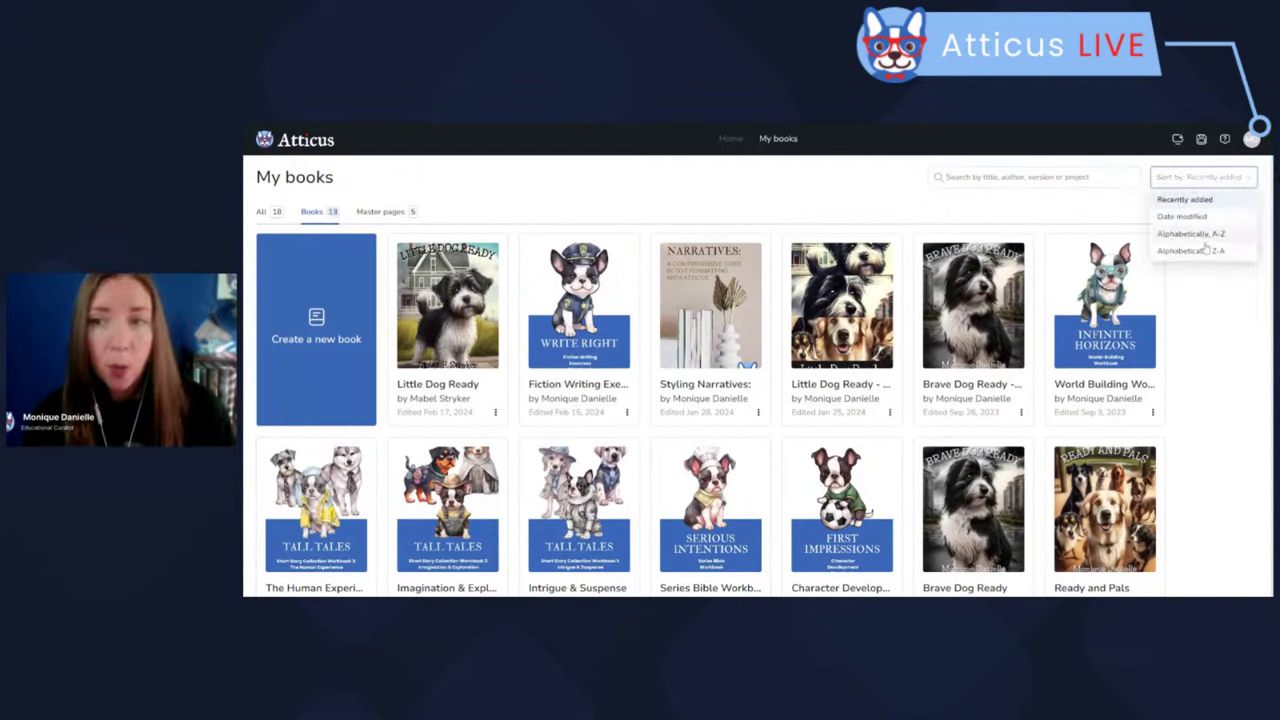
click(1234, 177)
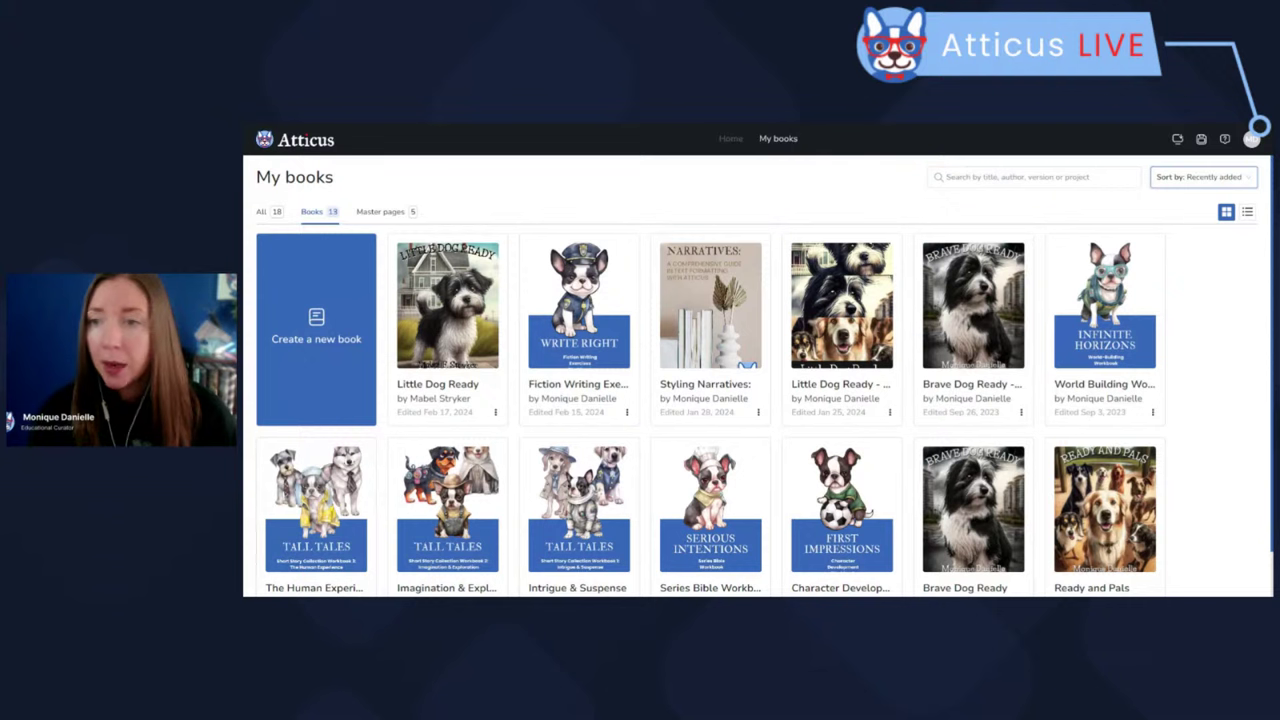
click(1247, 212)
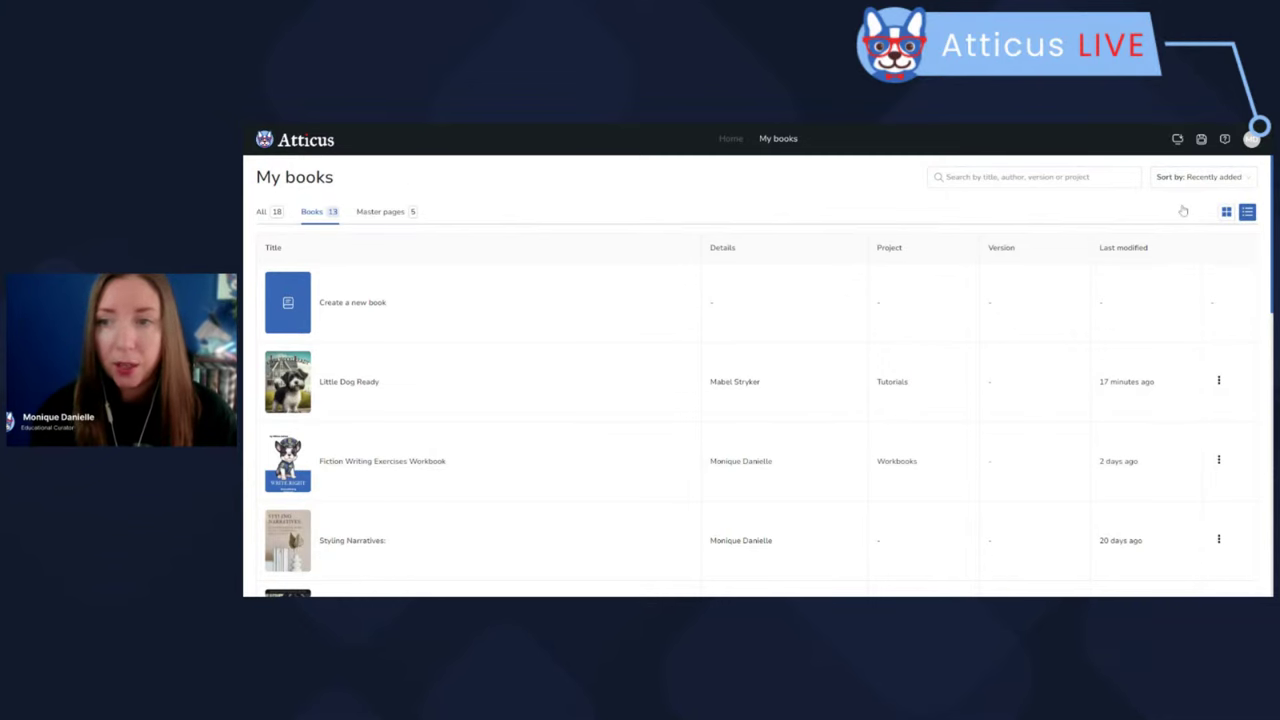
click(1226, 211)
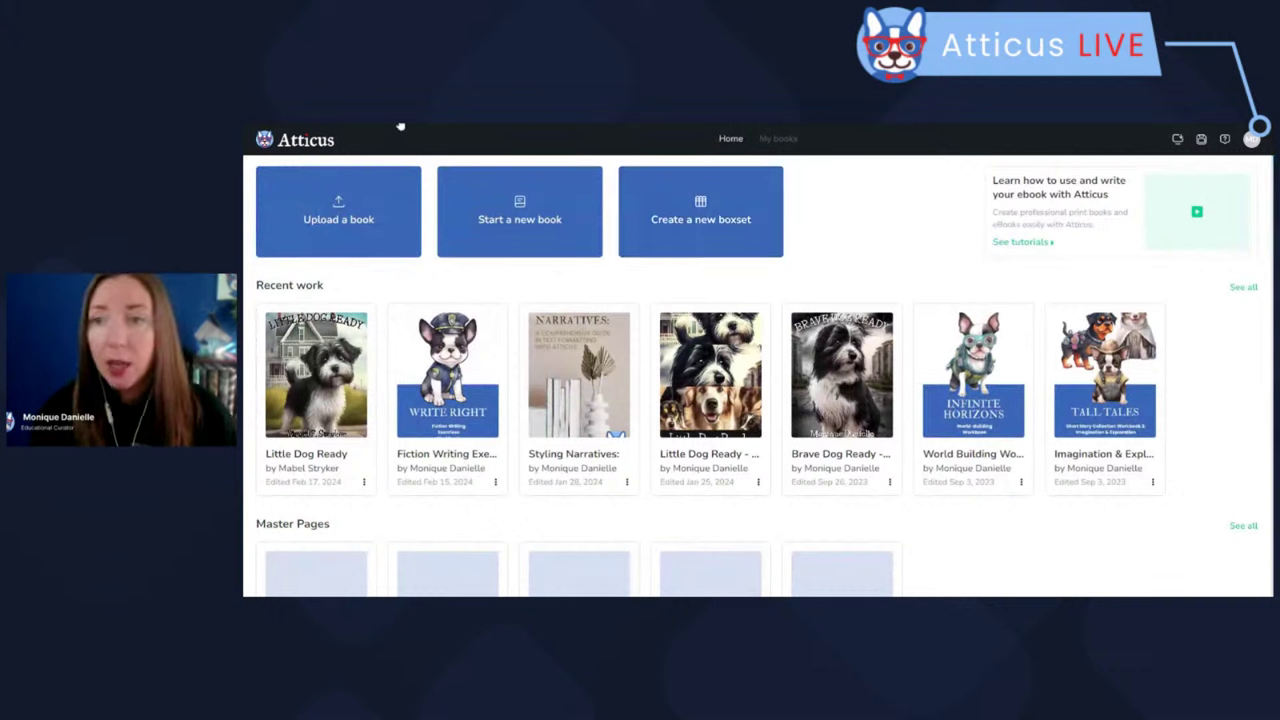
Open the book Little Dog Ready edited on Feb 17, 2024, and bring up its book details.
click(1251, 140)
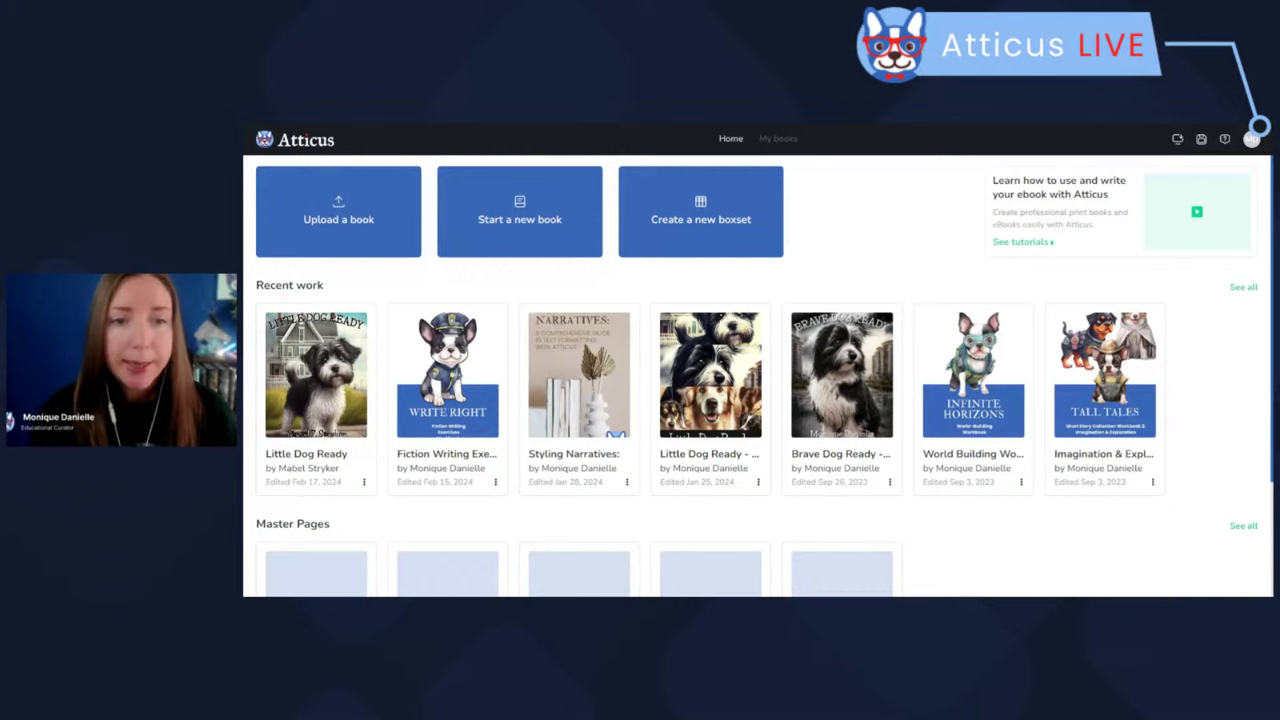
click(326, 388)
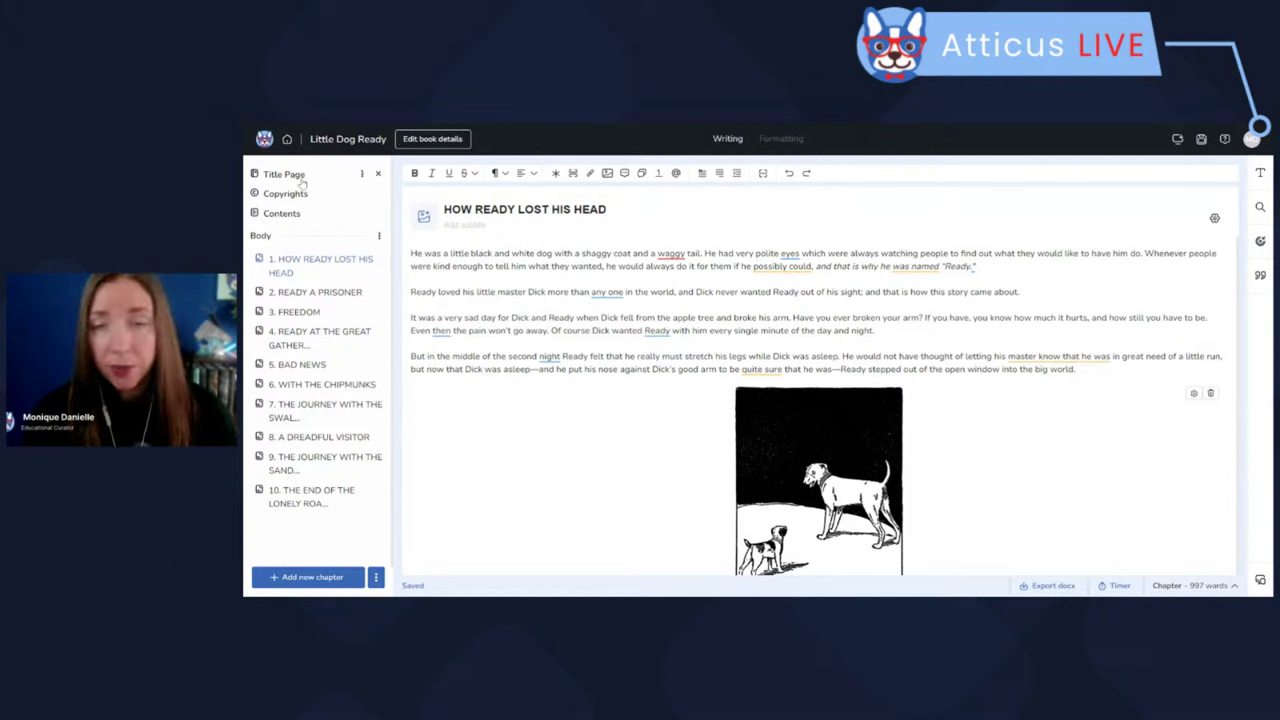
click(434, 140)
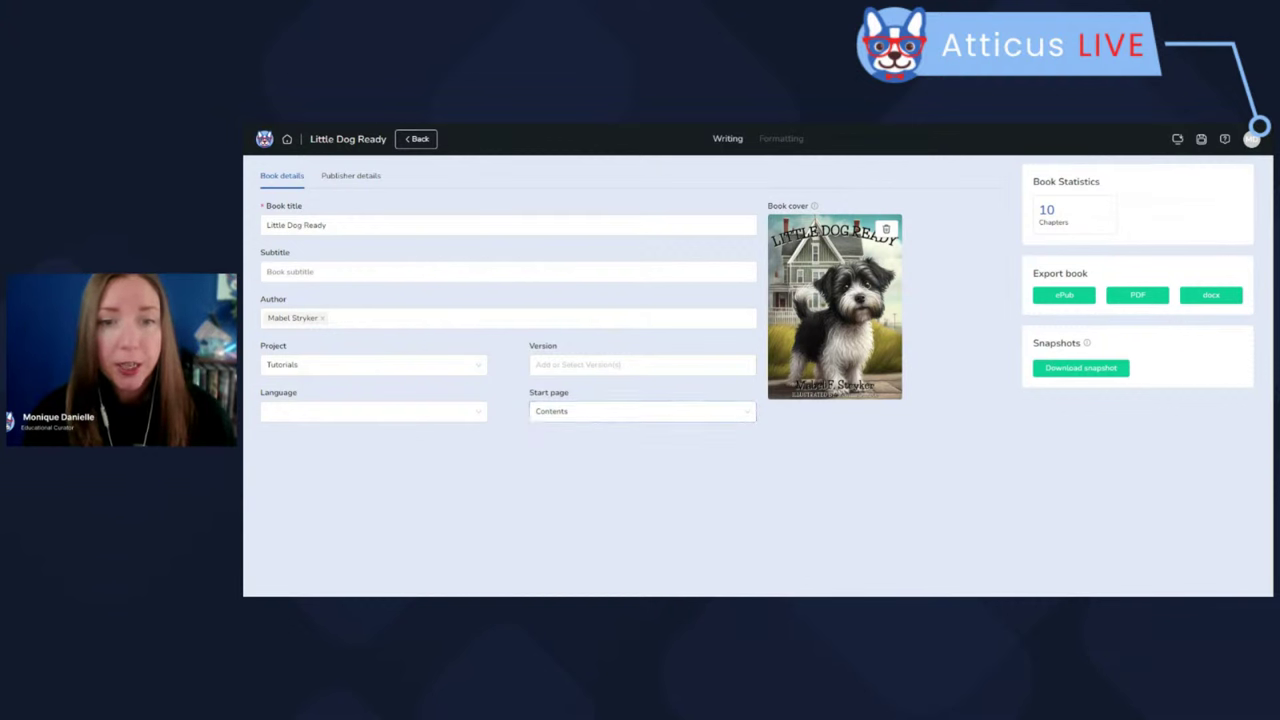
Review the author field and the available projects in the book details, keep Tutorials, and return to the chapter text.
click(540, 318)
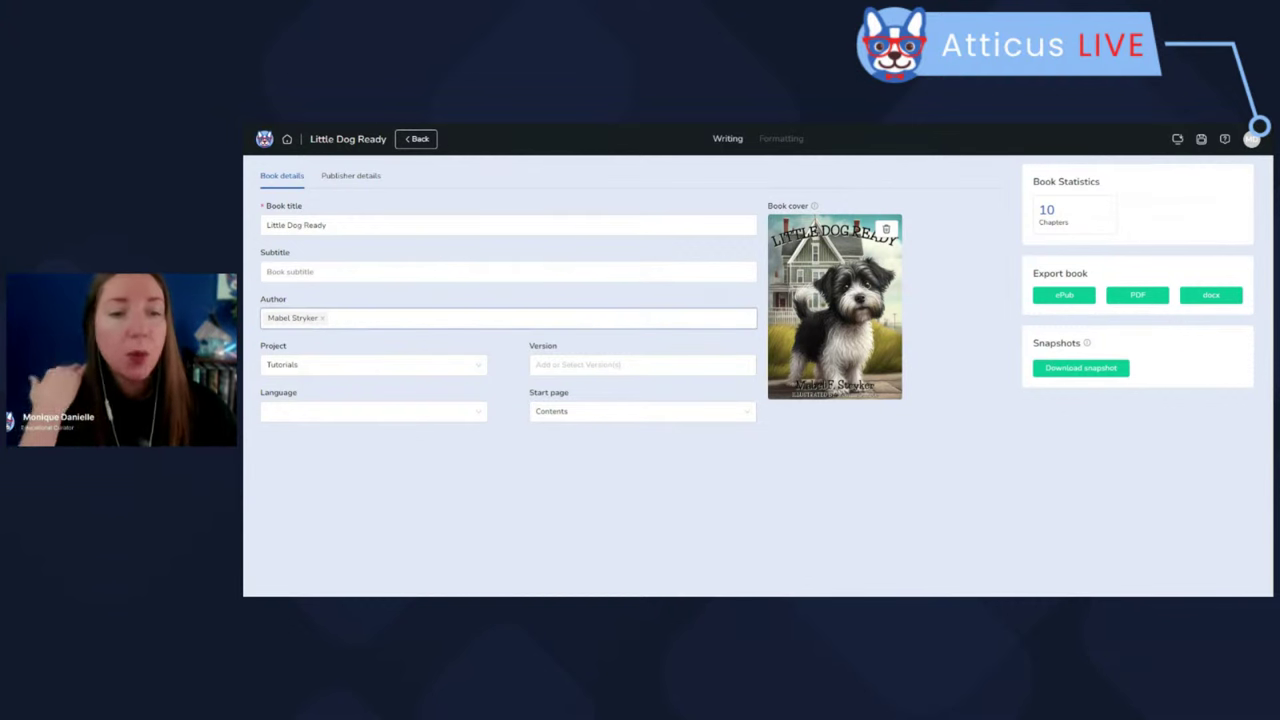
click(373, 364)
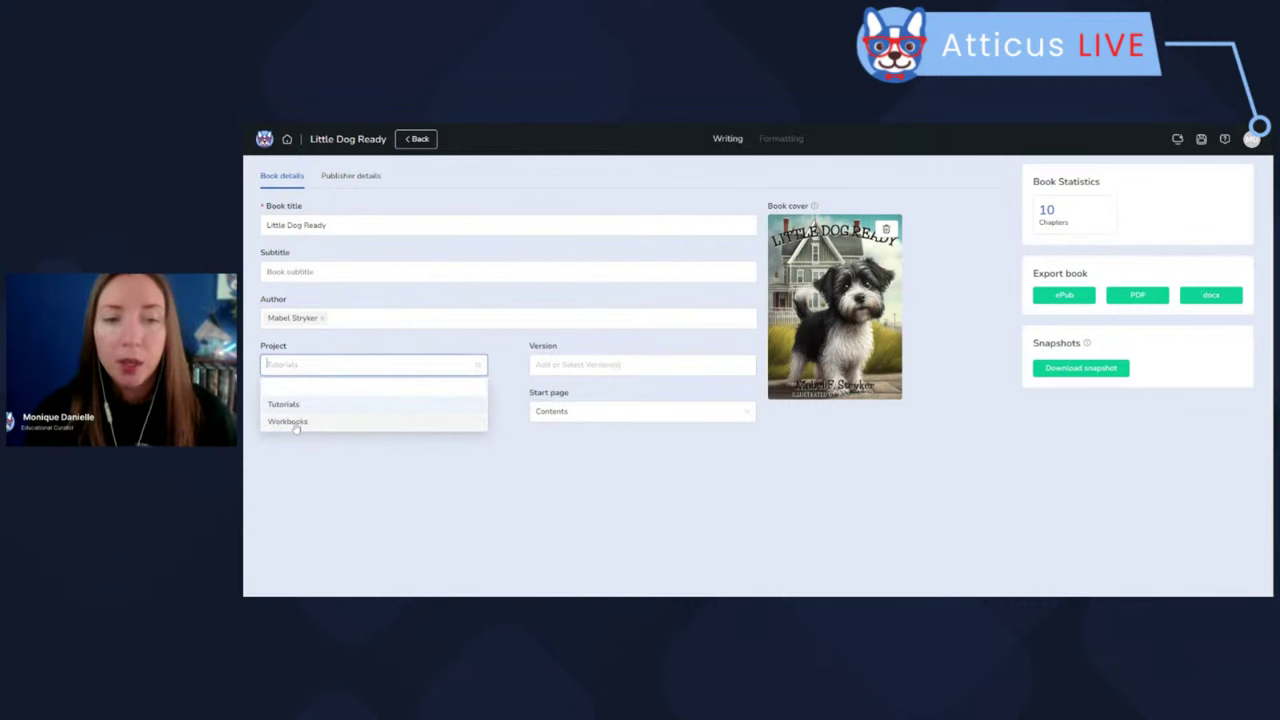
key(Return)
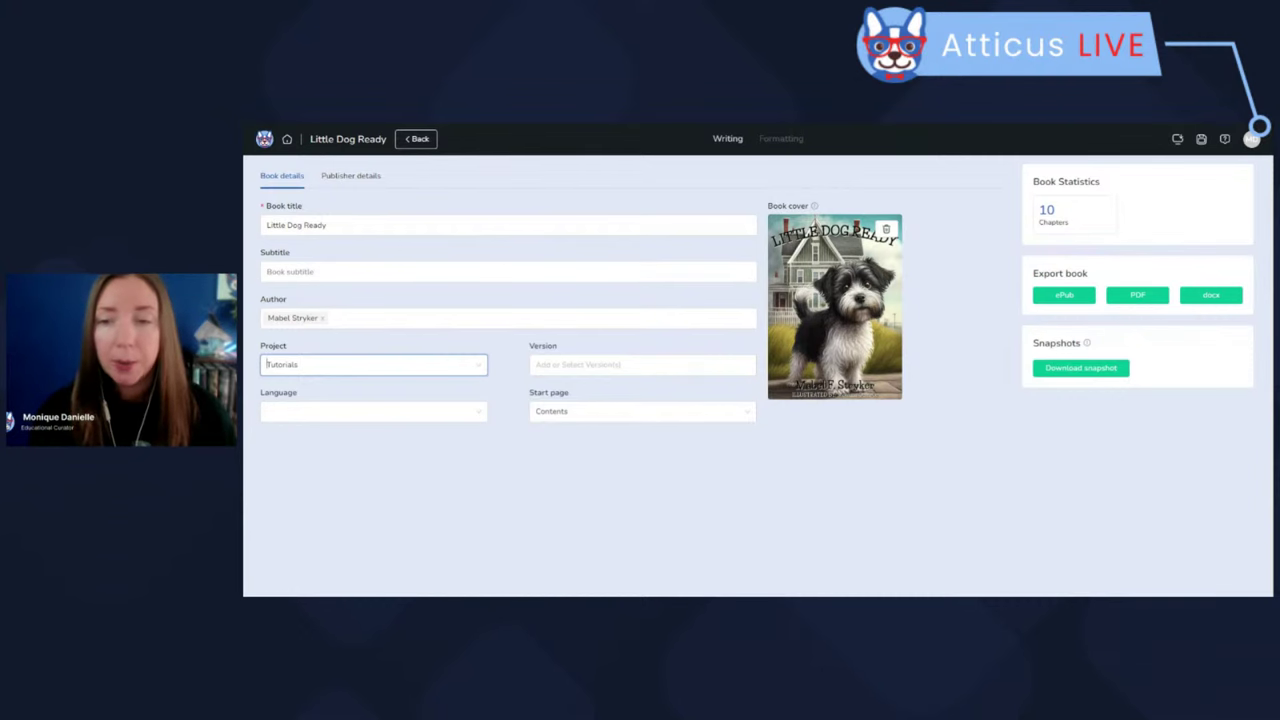
click(420, 139)
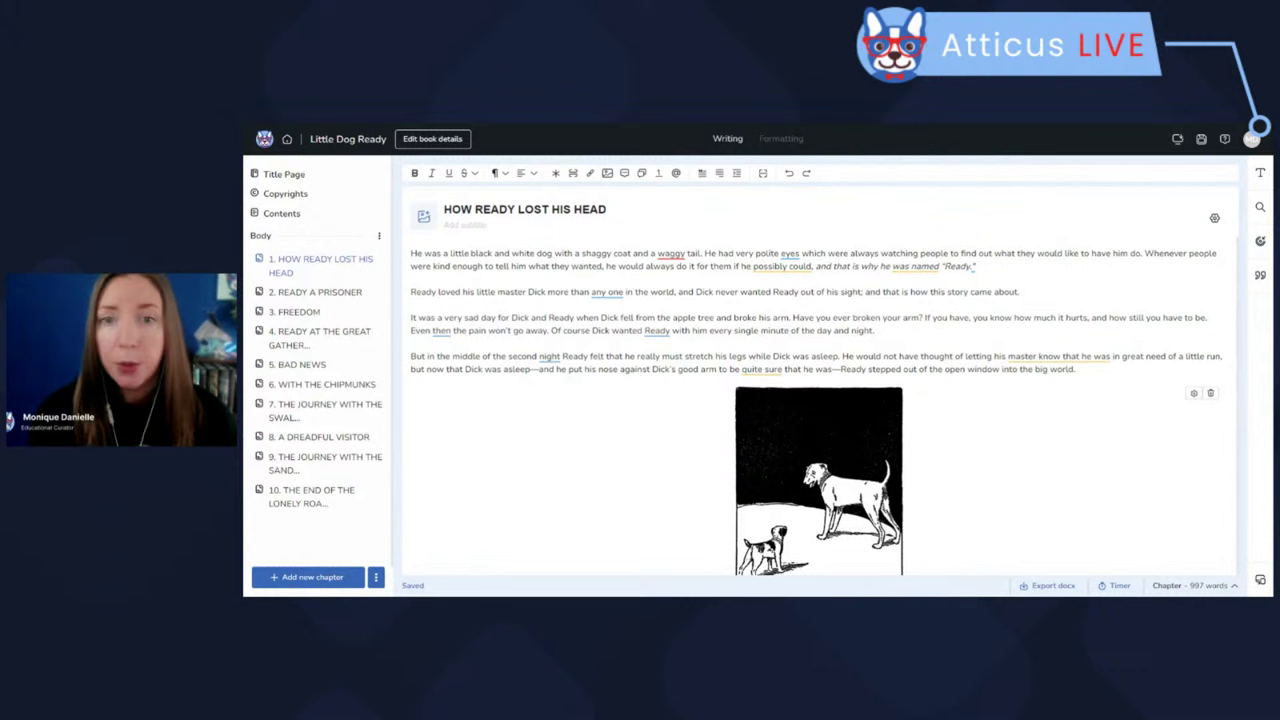
Look through the paragraph, heading and alignment options available for the chapter text without applying any.
click(496, 173)
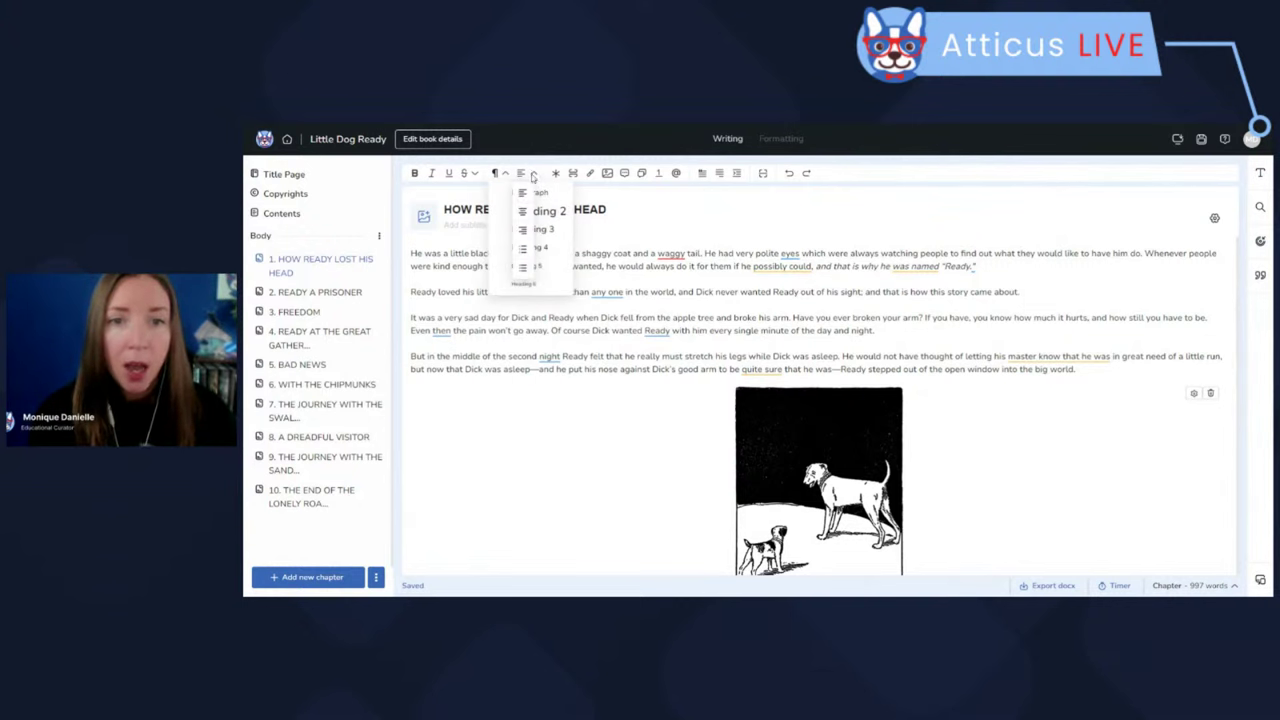
click(518, 285)
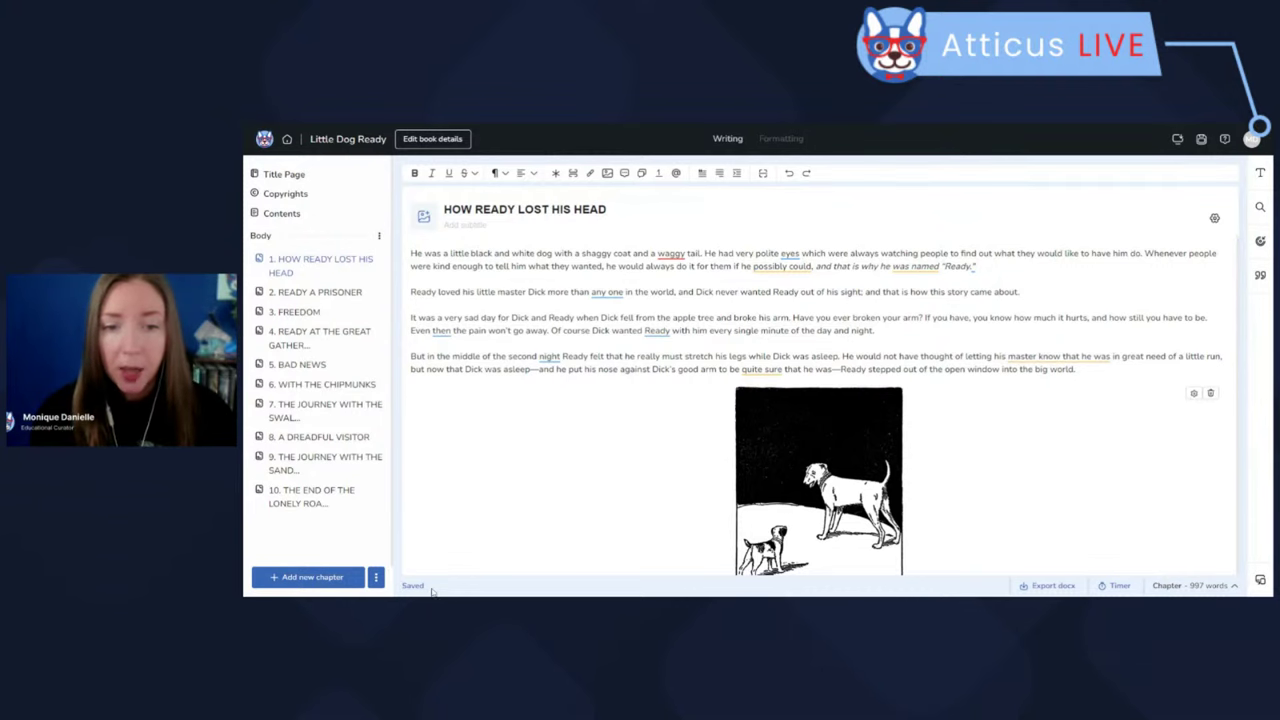
key(ctrl+a)
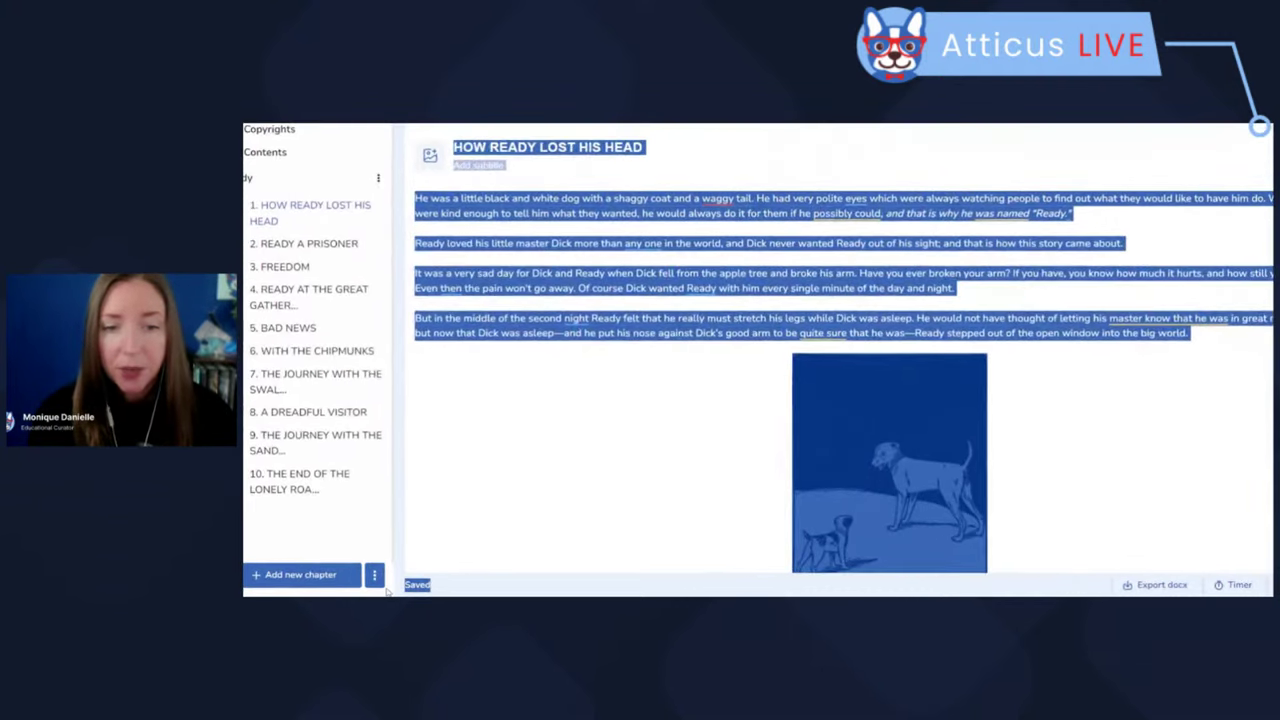
click(390, 590)
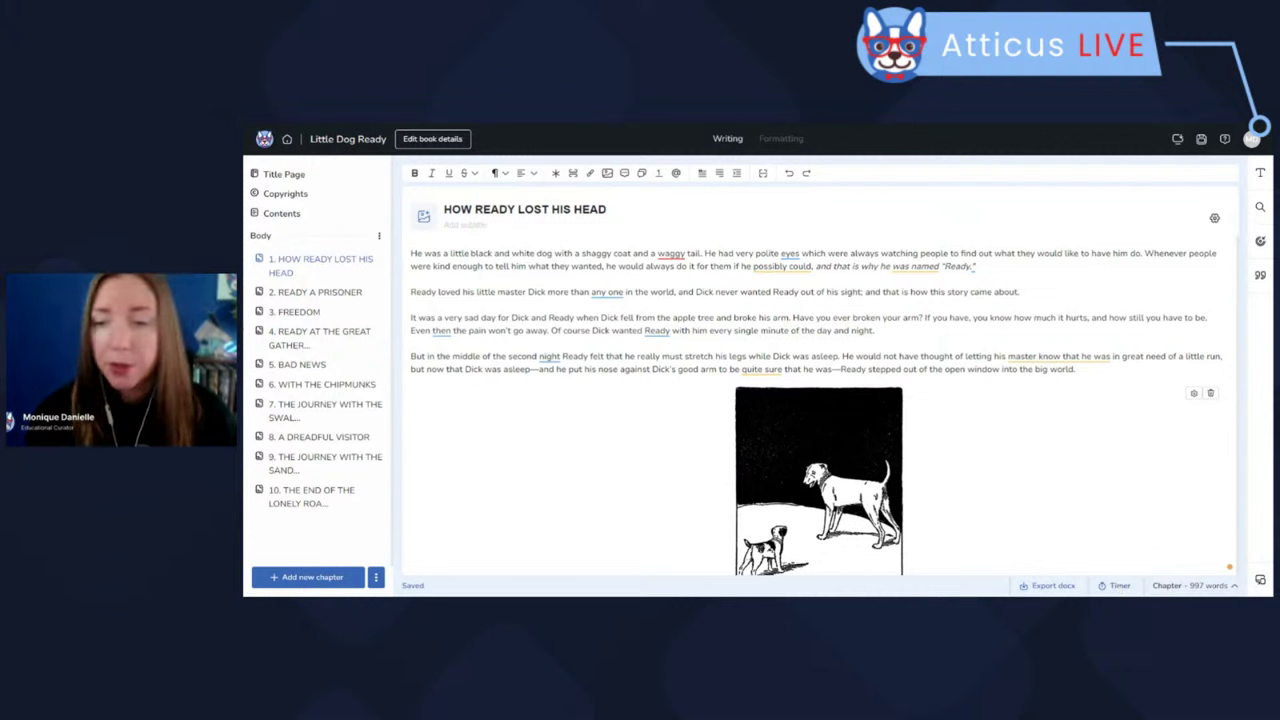
Switch the word count from the current chapter to the whole book and check the other count options.
click(1172, 587)
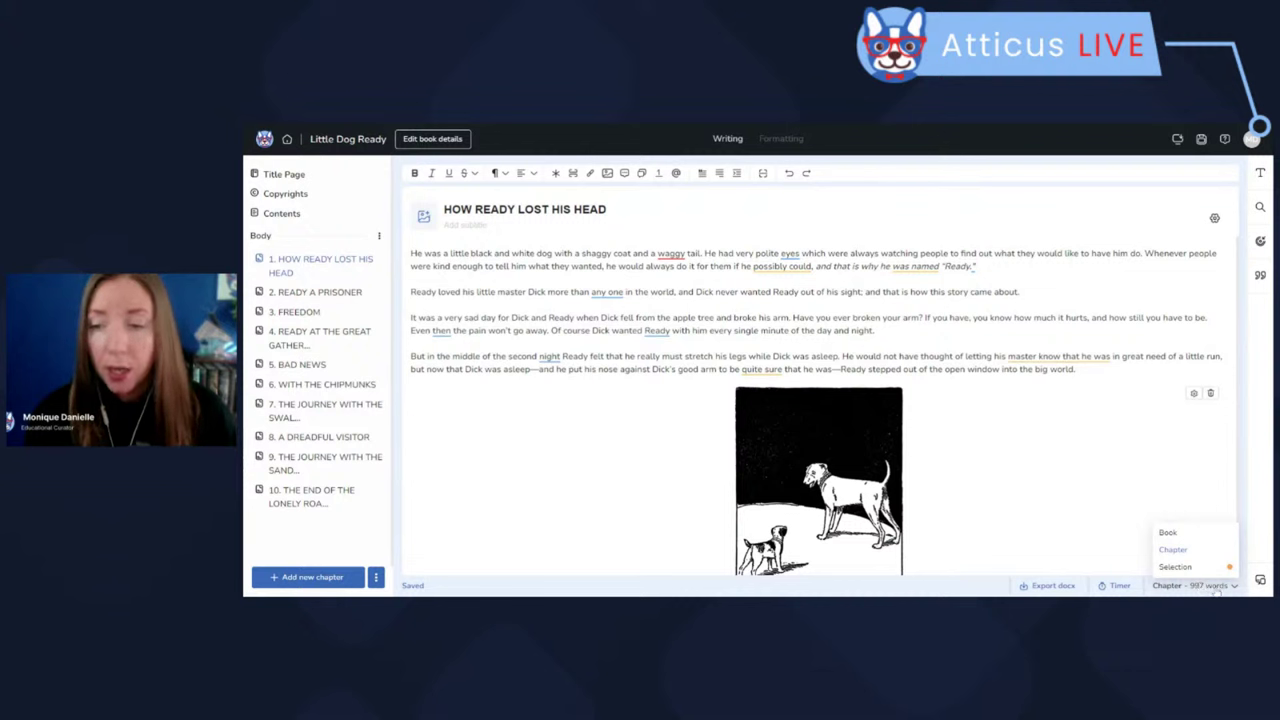
click(1168, 533)
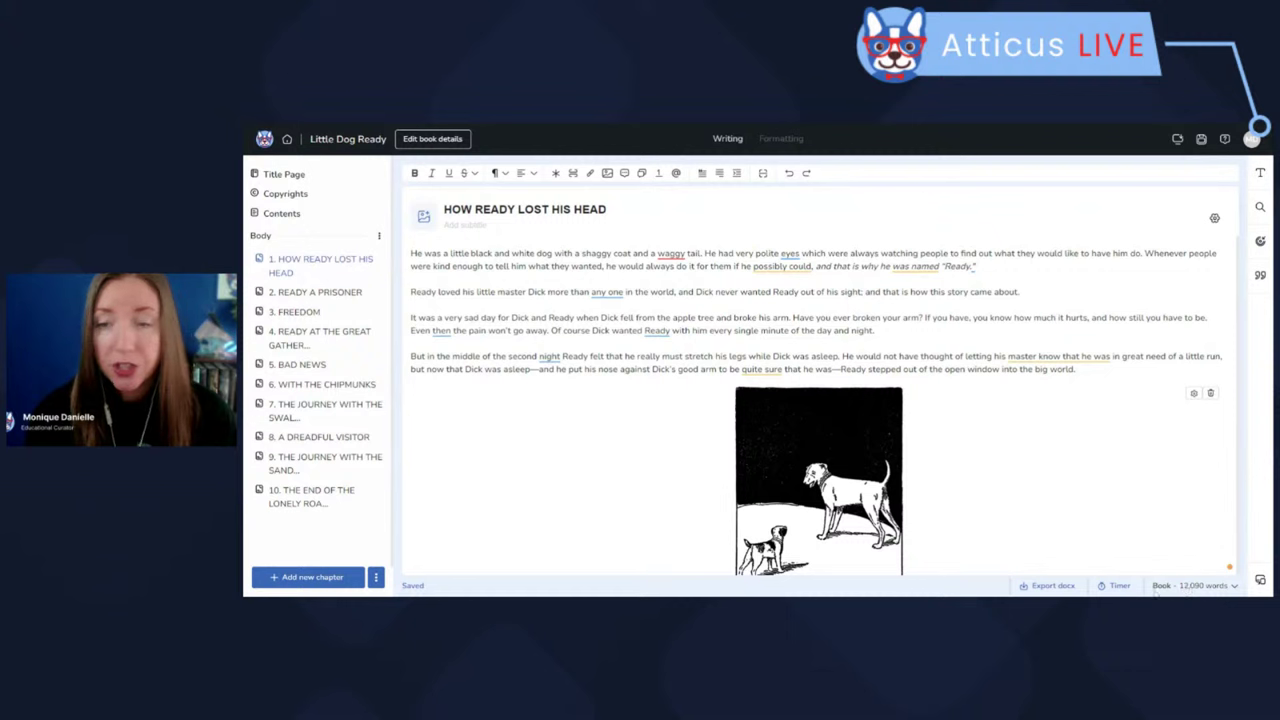
click(1172, 586)
click(1156, 406)
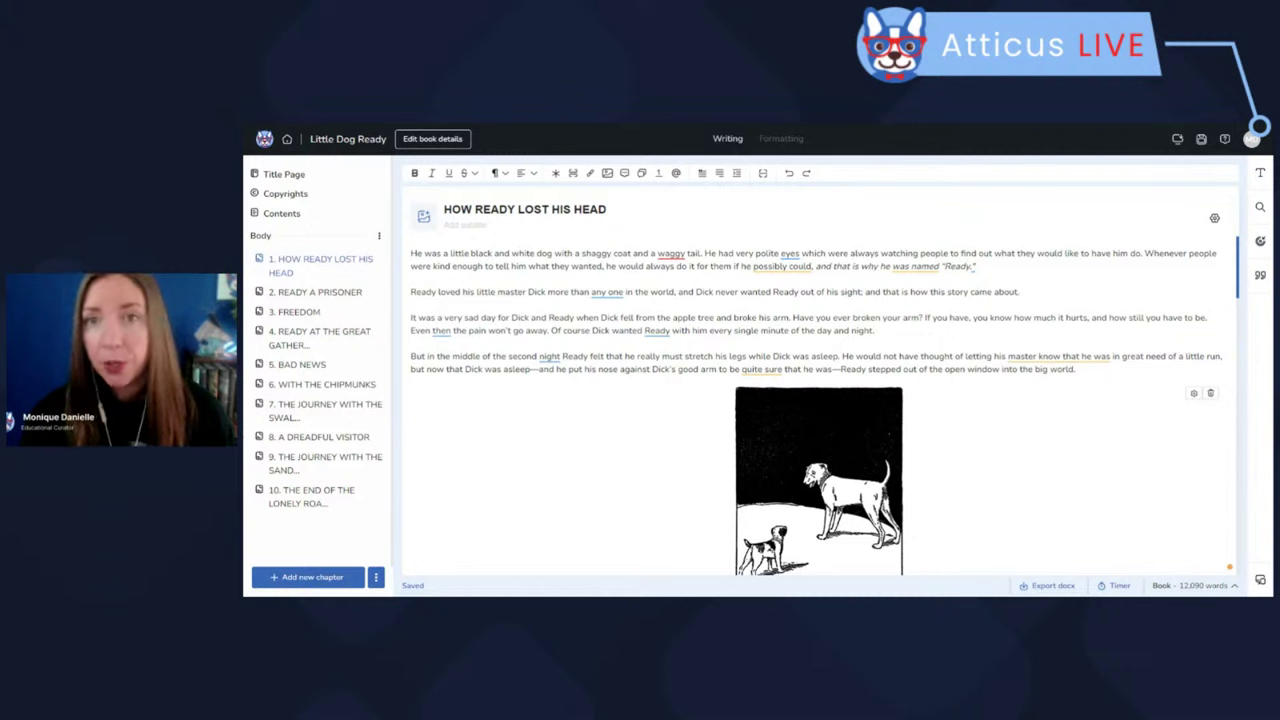
click(1188, 586)
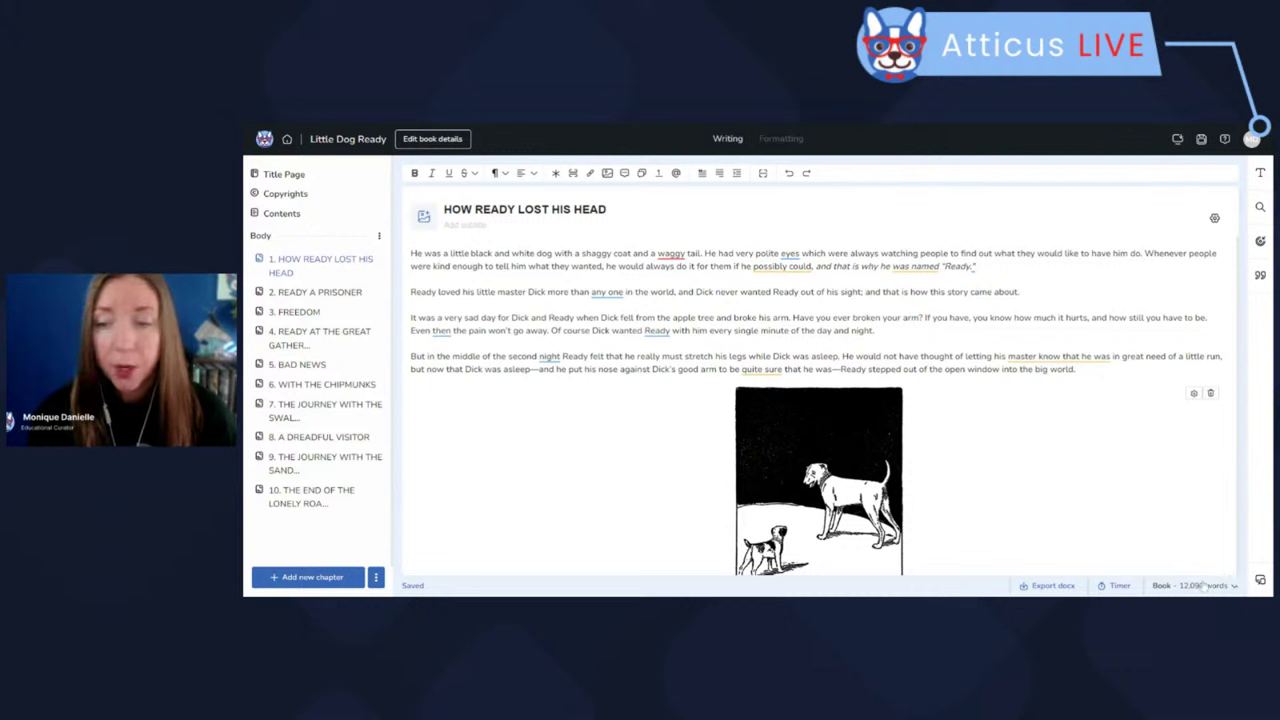
click(1145, 488)
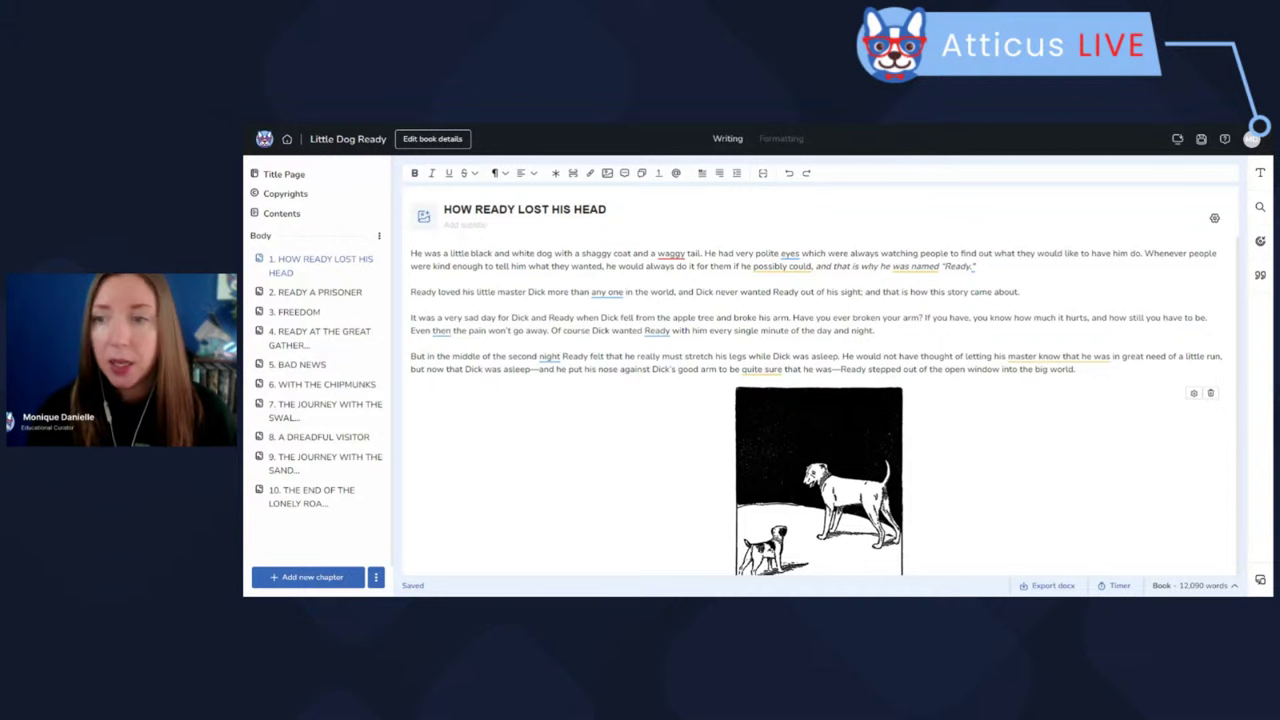
Examine the editor settings, the find and replace options and the book goal options.
click(1264, 180)
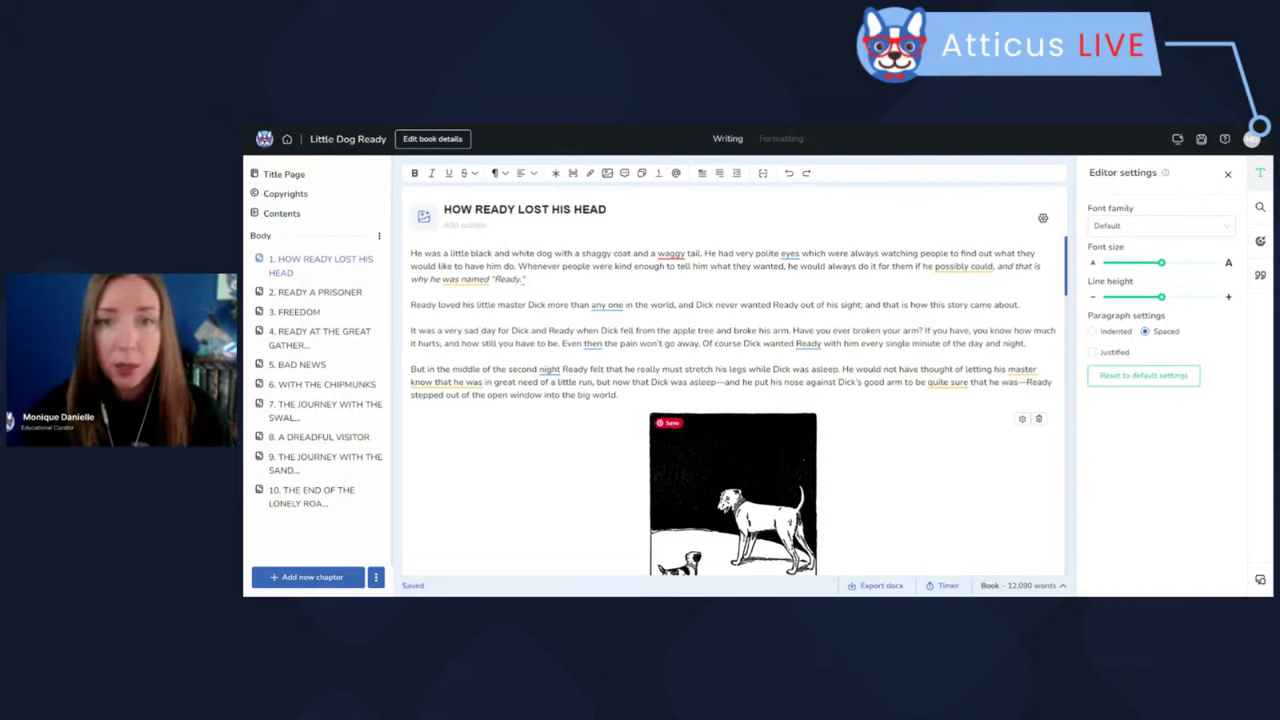
click(1261, 208)
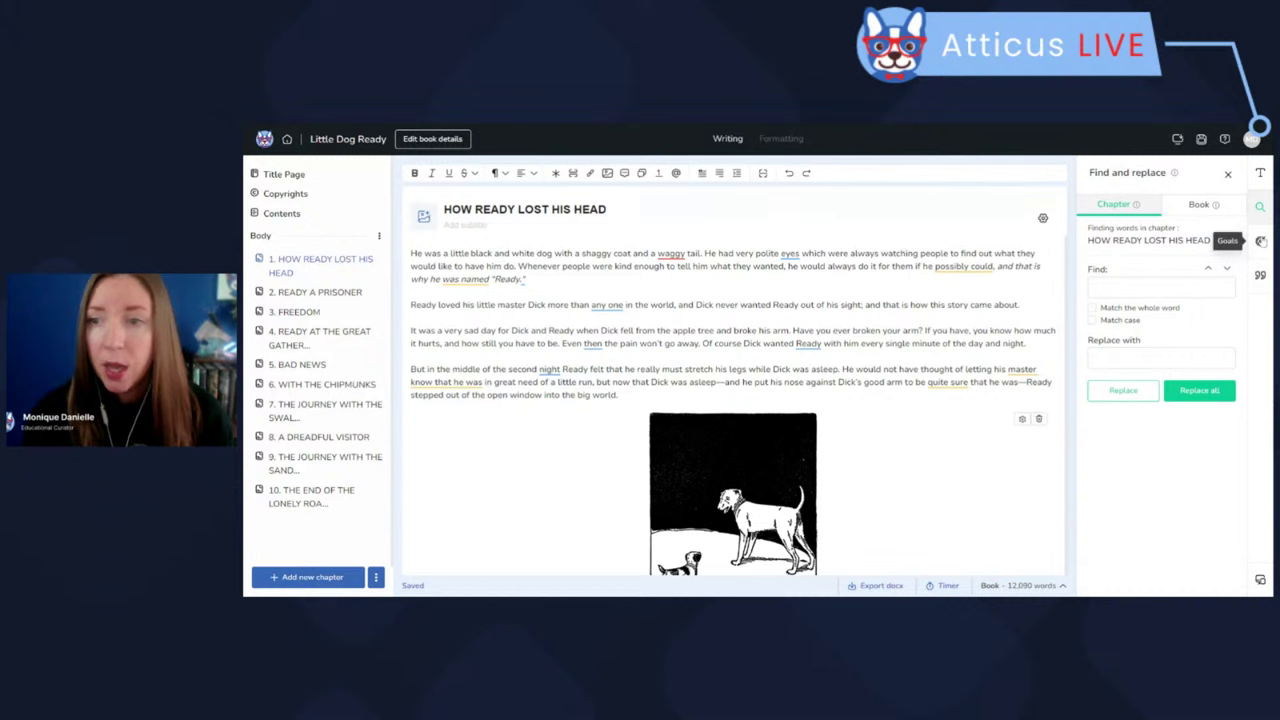
click(1259, 240)
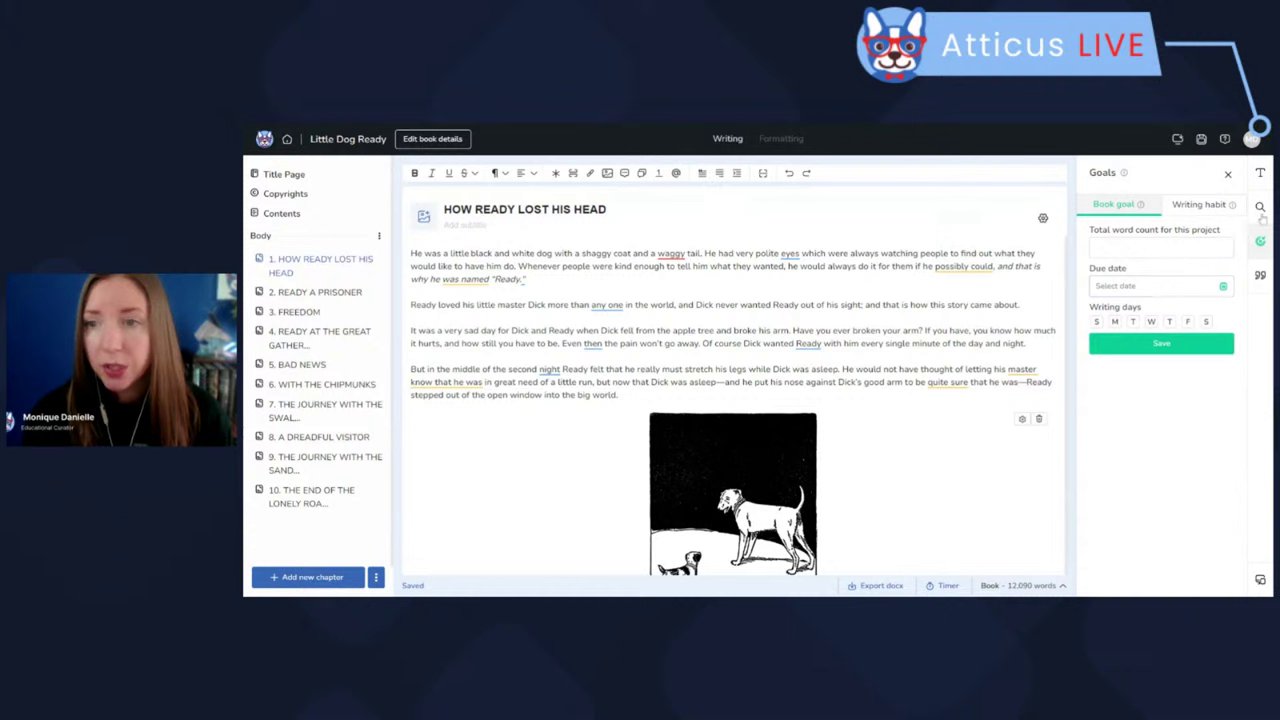
Review the smart quotes options and the list of quote inconsistencies by chapter, and close them without applying.
click(1260, 277)
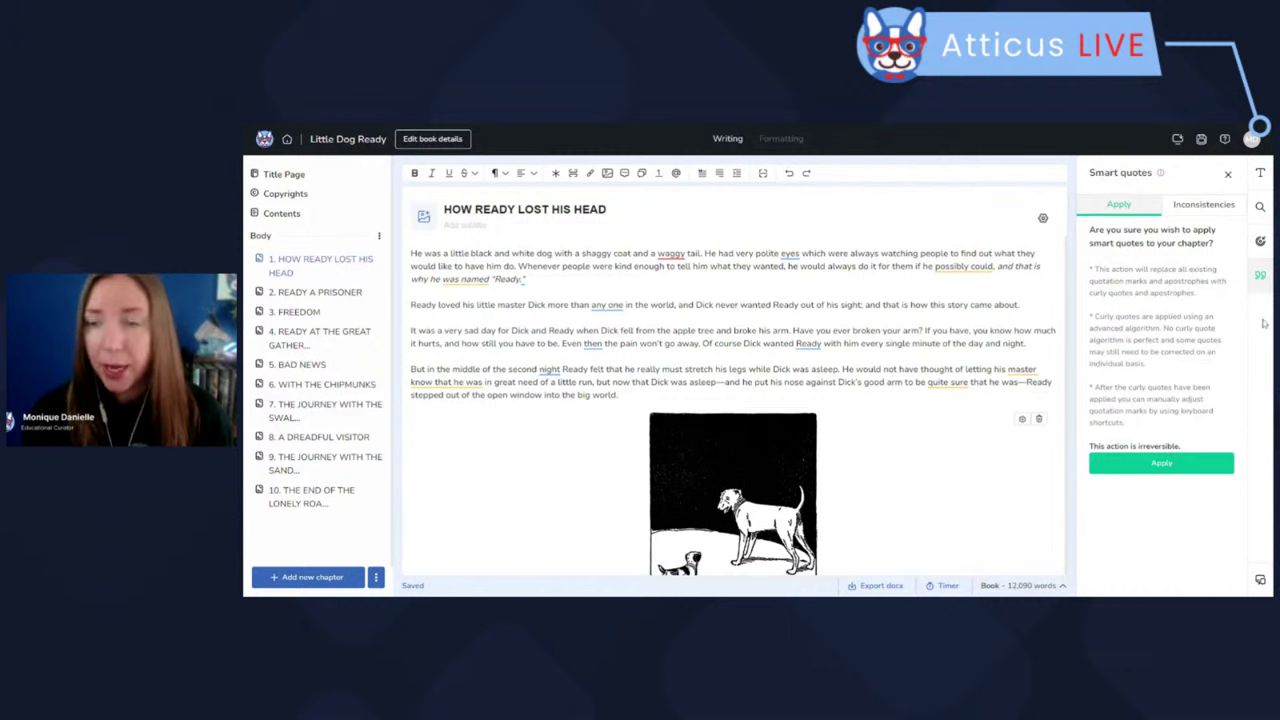
click(1179, 206)
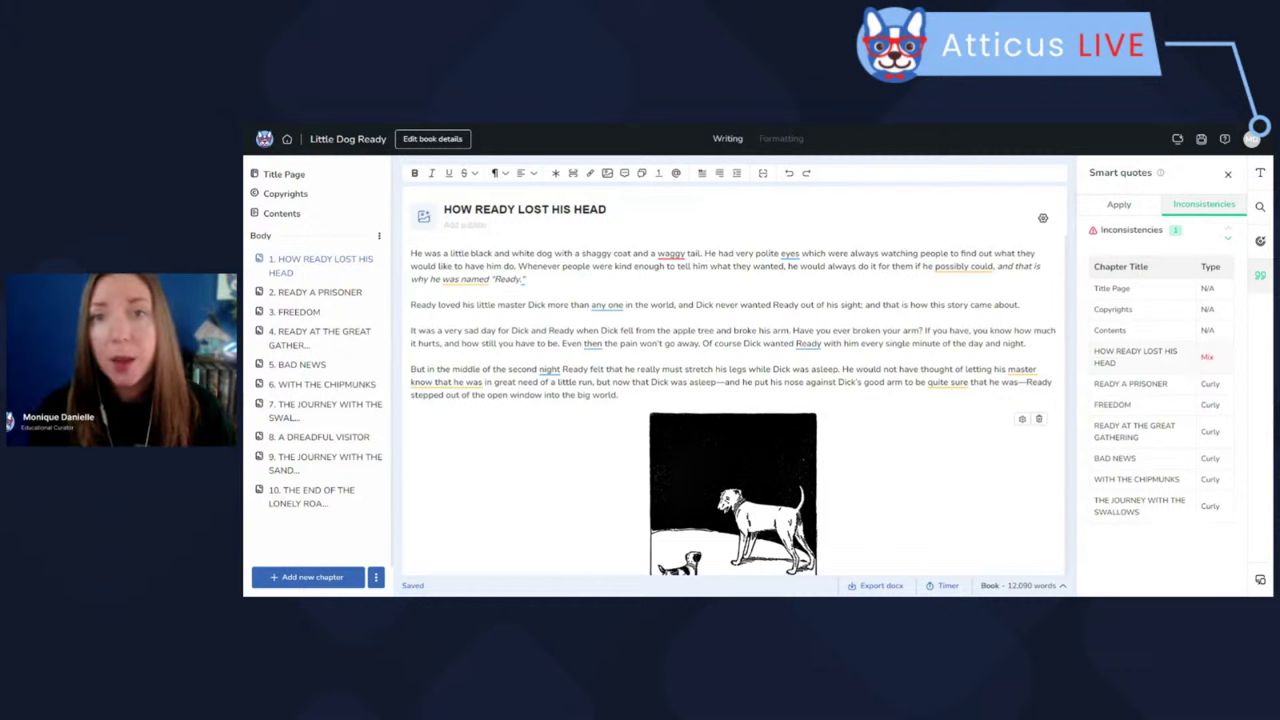
click(1112, 204)
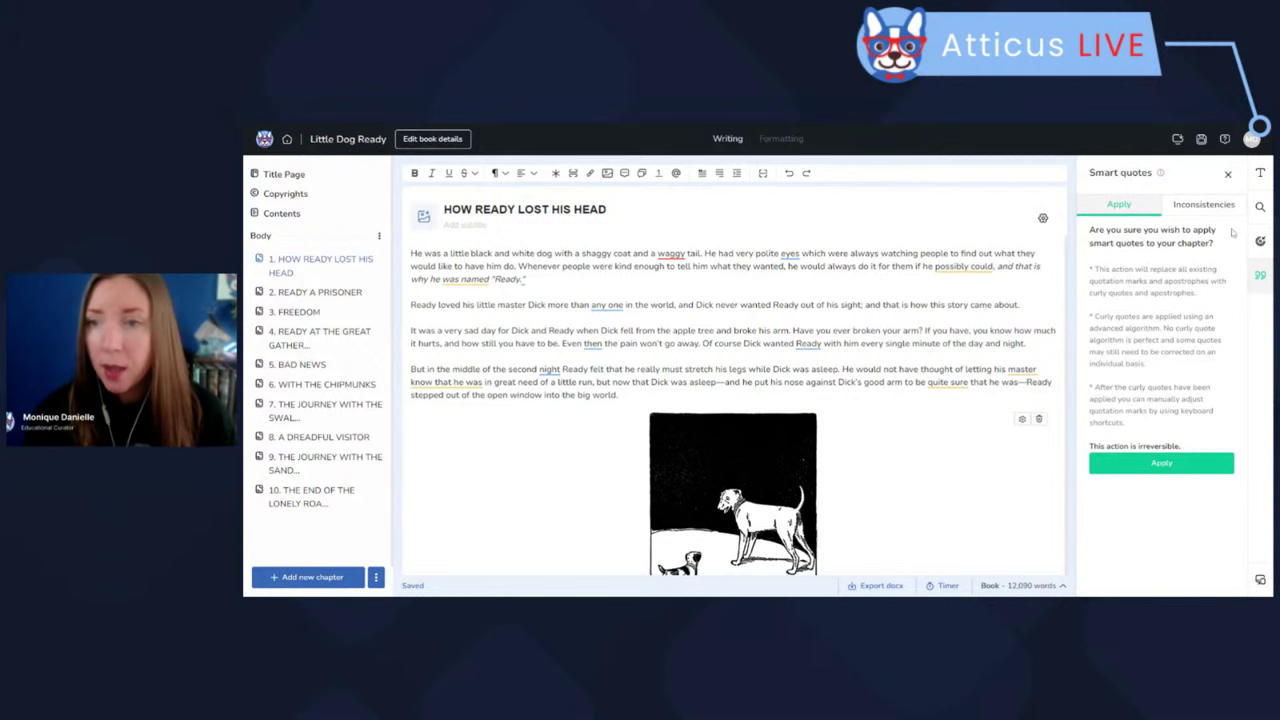
click(1228, 175)
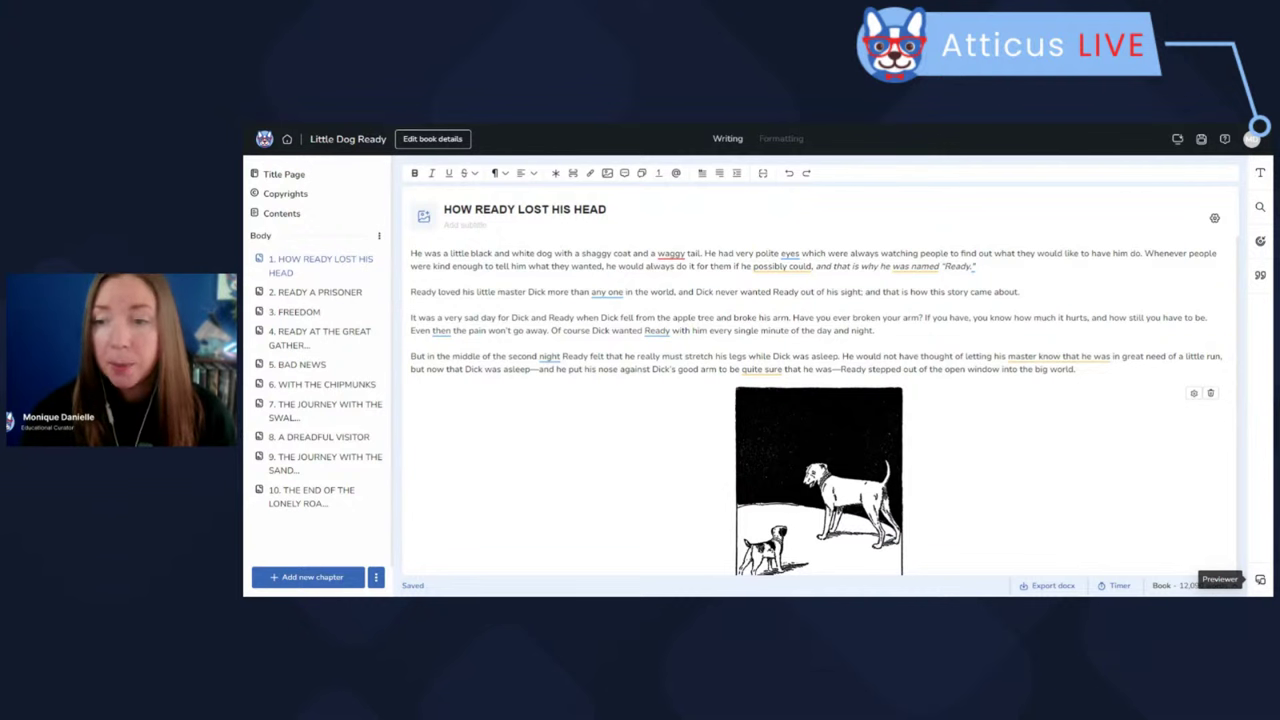
Preview the first chapter and change the preview format to Print.
click(1261, 580)
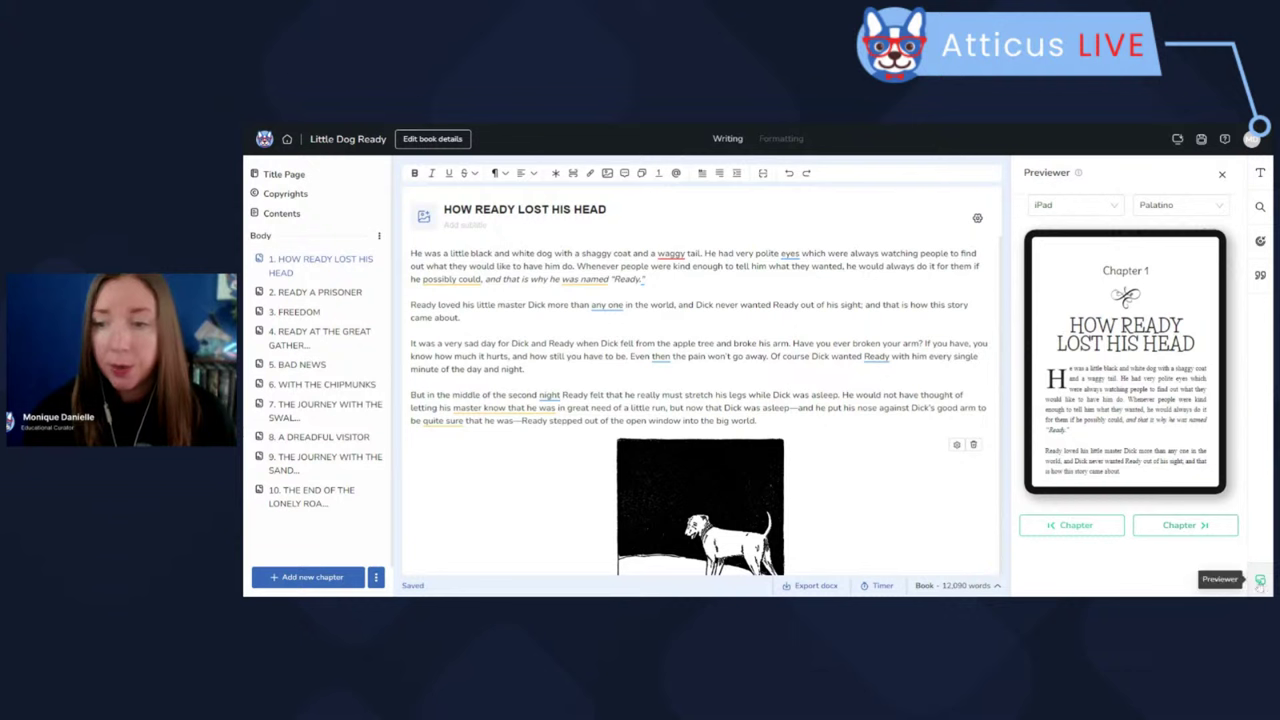
click(1082, 205)
click(1050, 228)
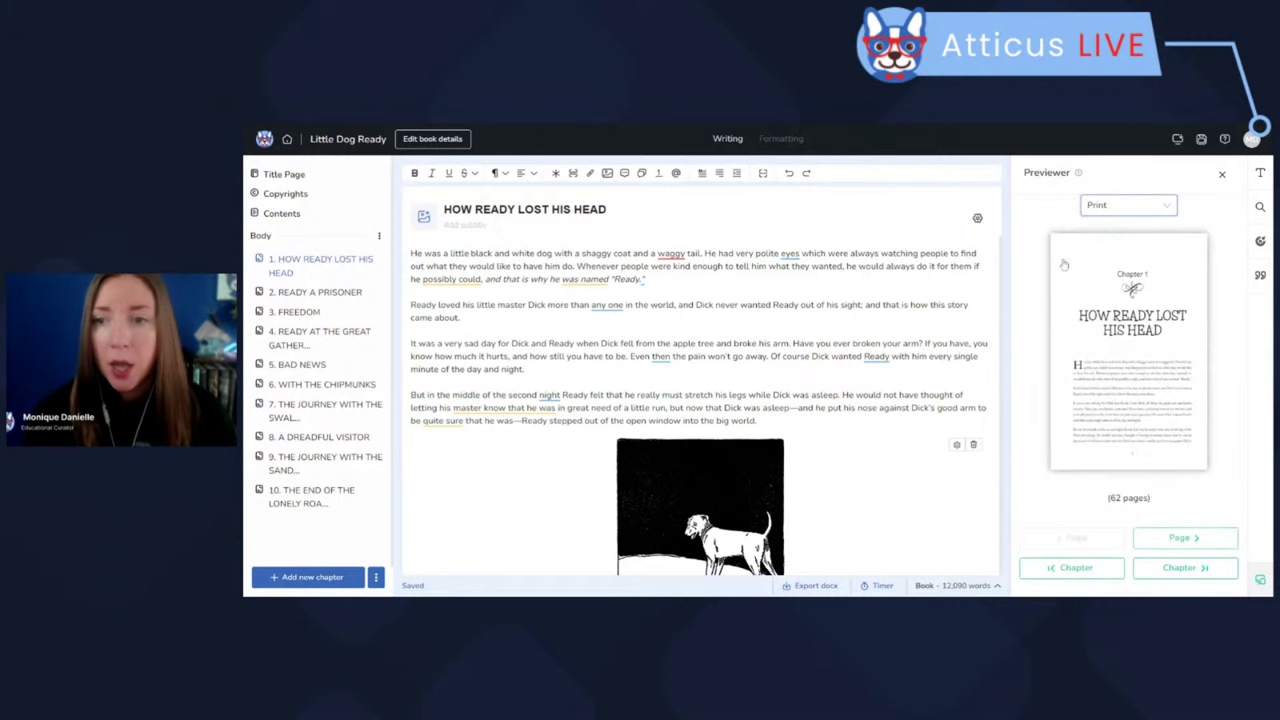
Preview the first chapter in iPad format and return the preview to Print.
click(1114, 208)
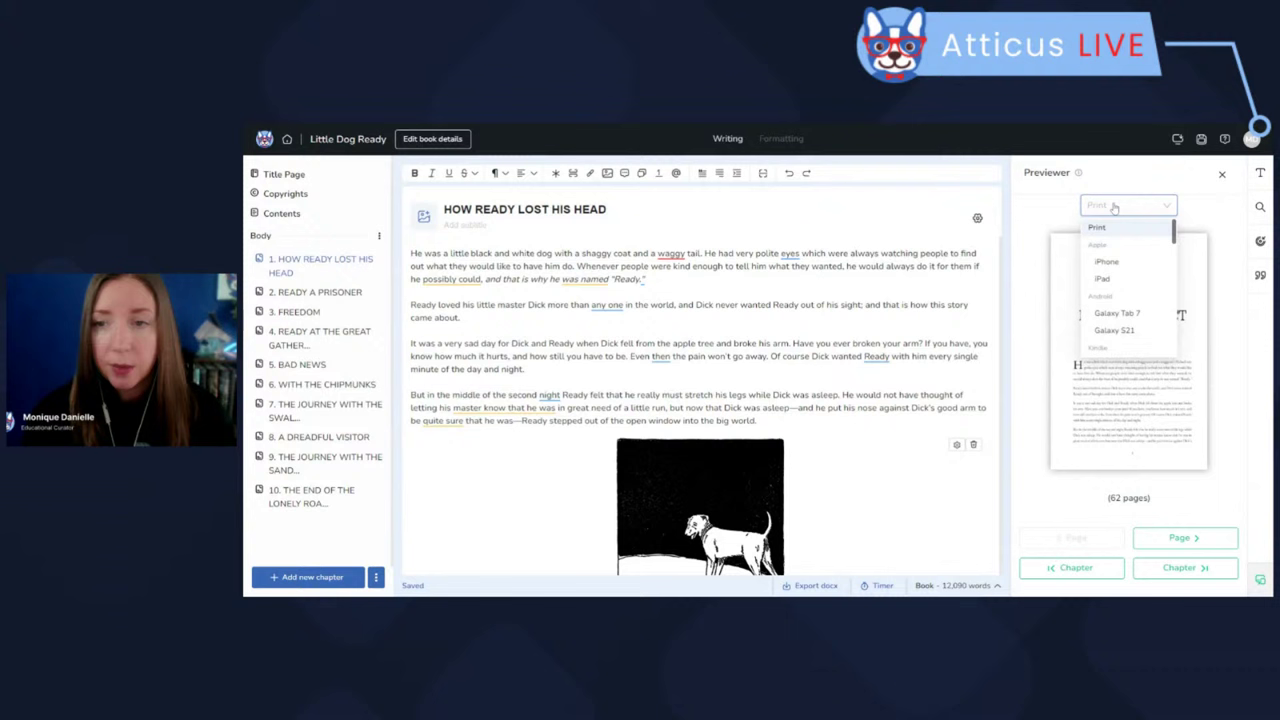
click(1106, 284)
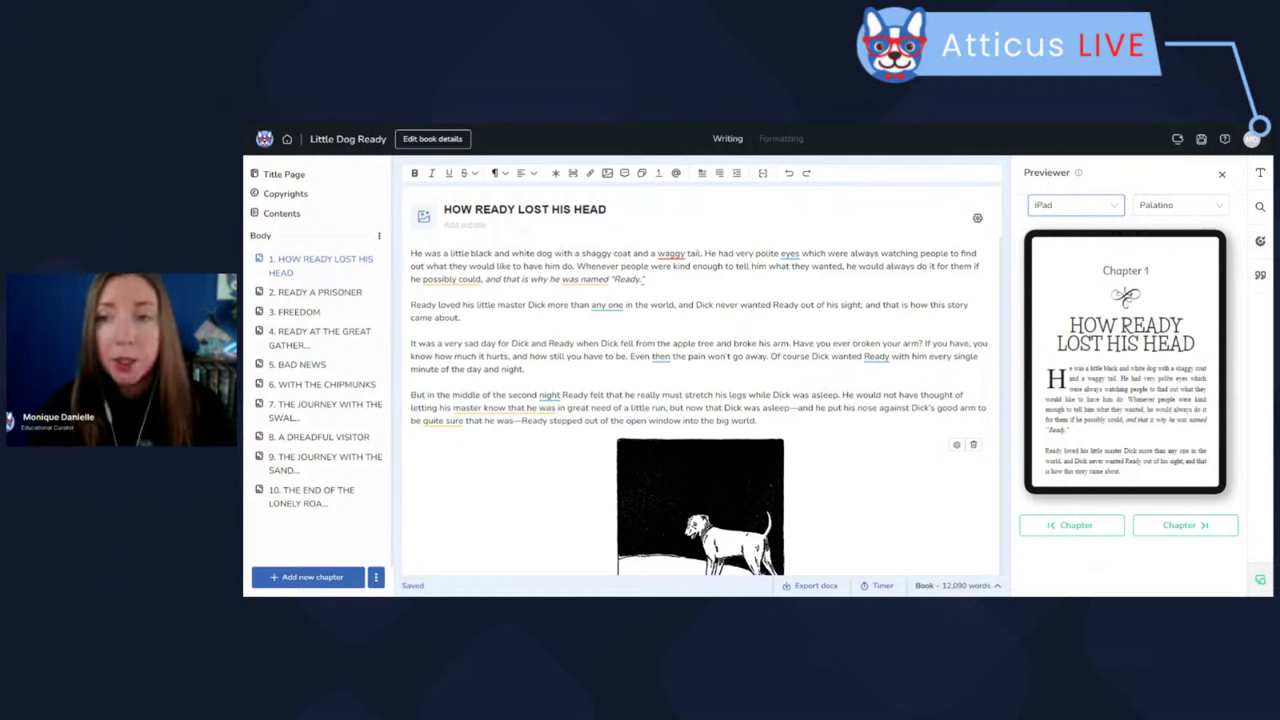
click(1085, 208)
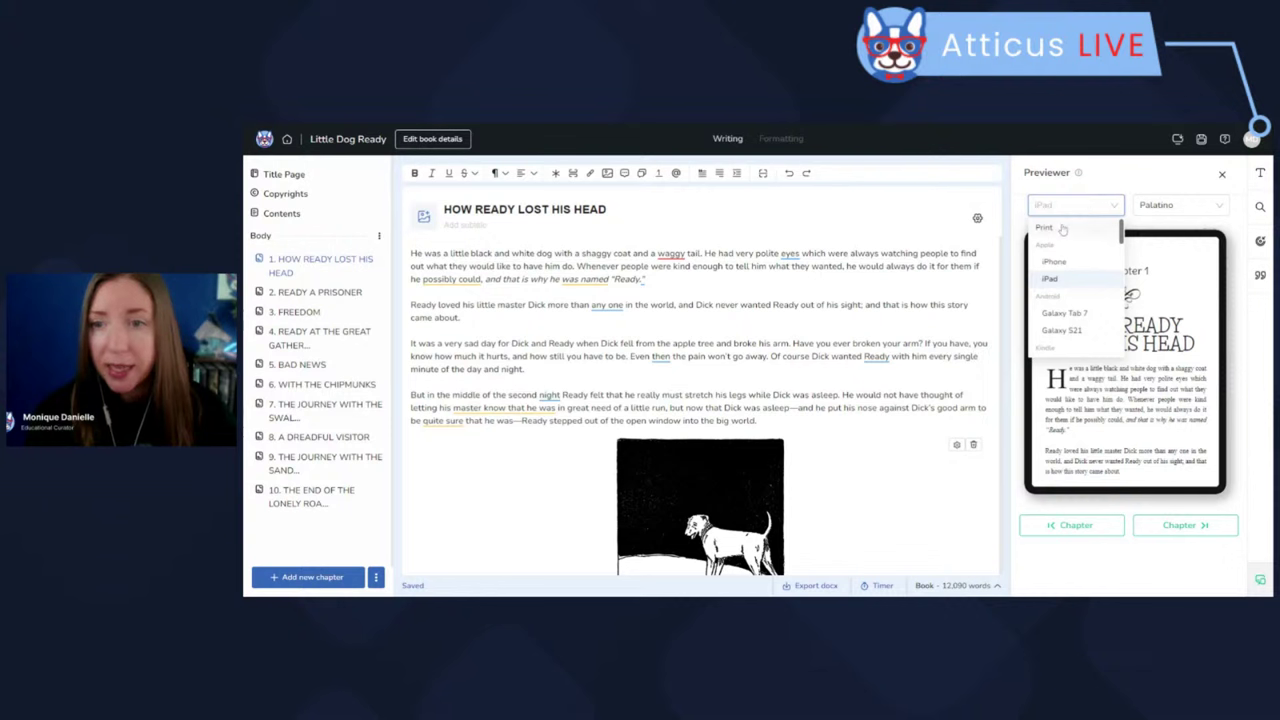
click(1063, 229)
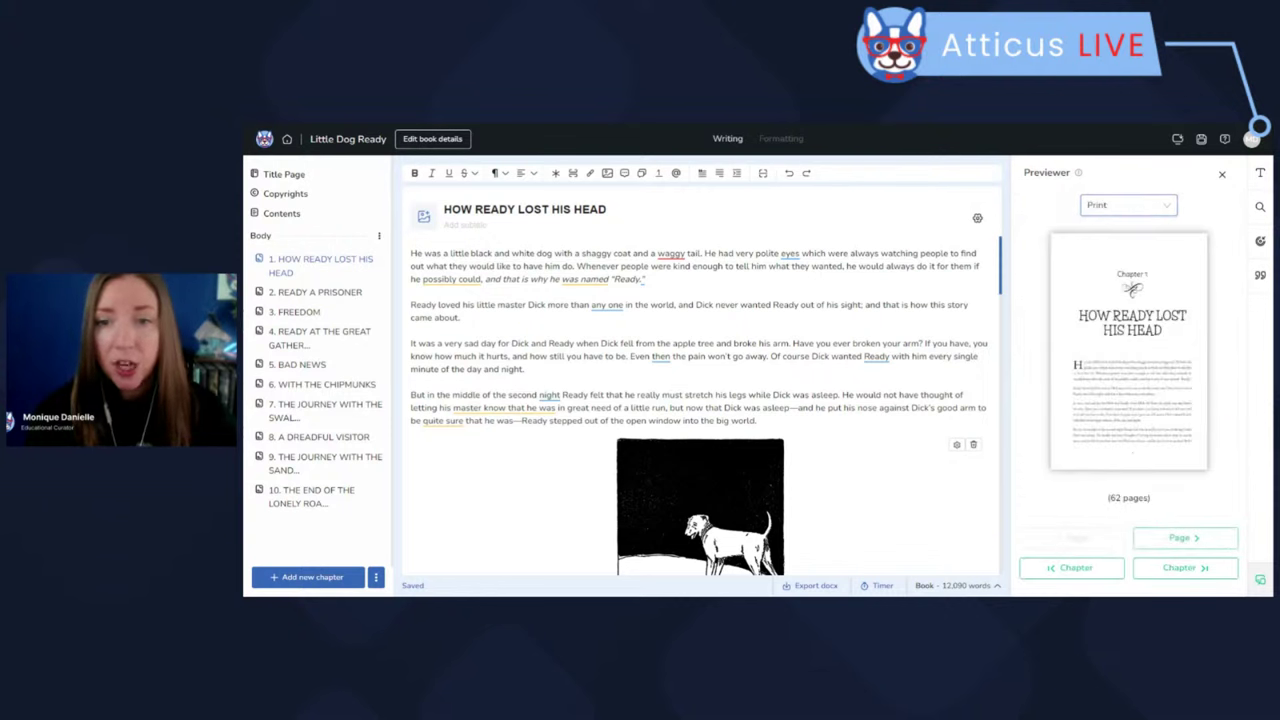
Add an empty line above the dog illustration in chapter 1, and set the preview device to iPad before closing the previewer.
key(Return)
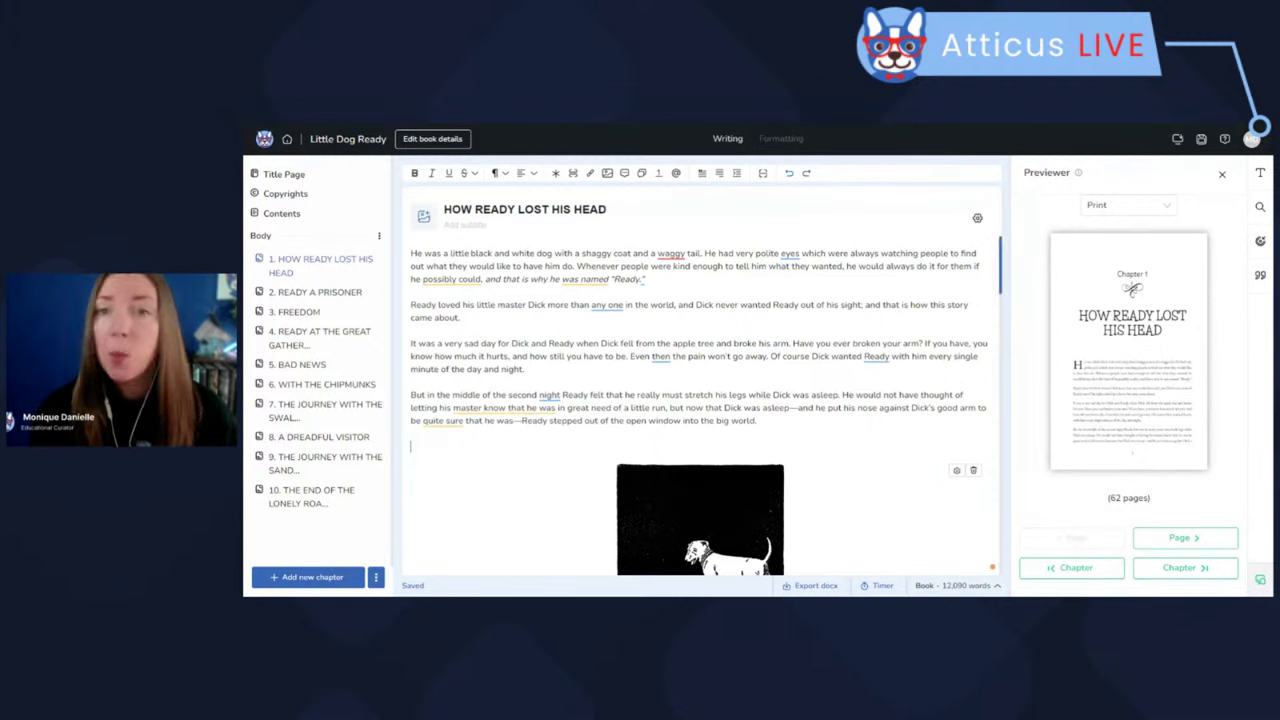
click(1096, 210)
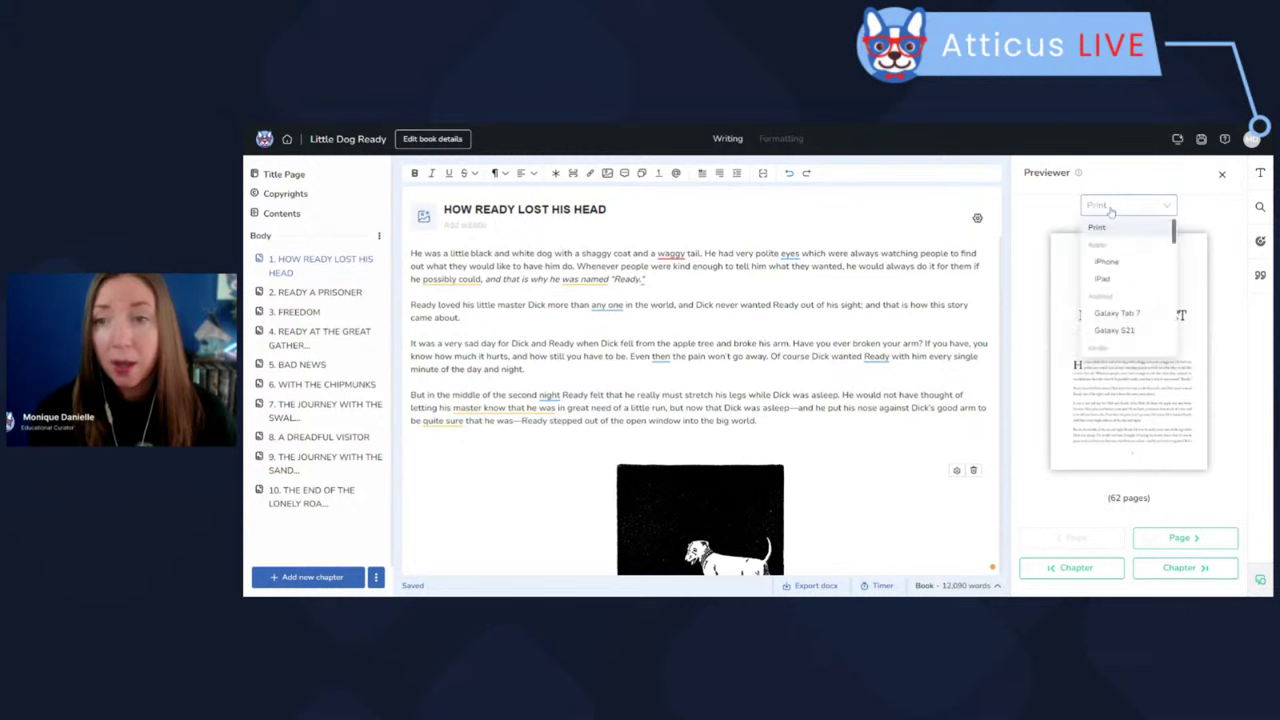
click(1102, 282)
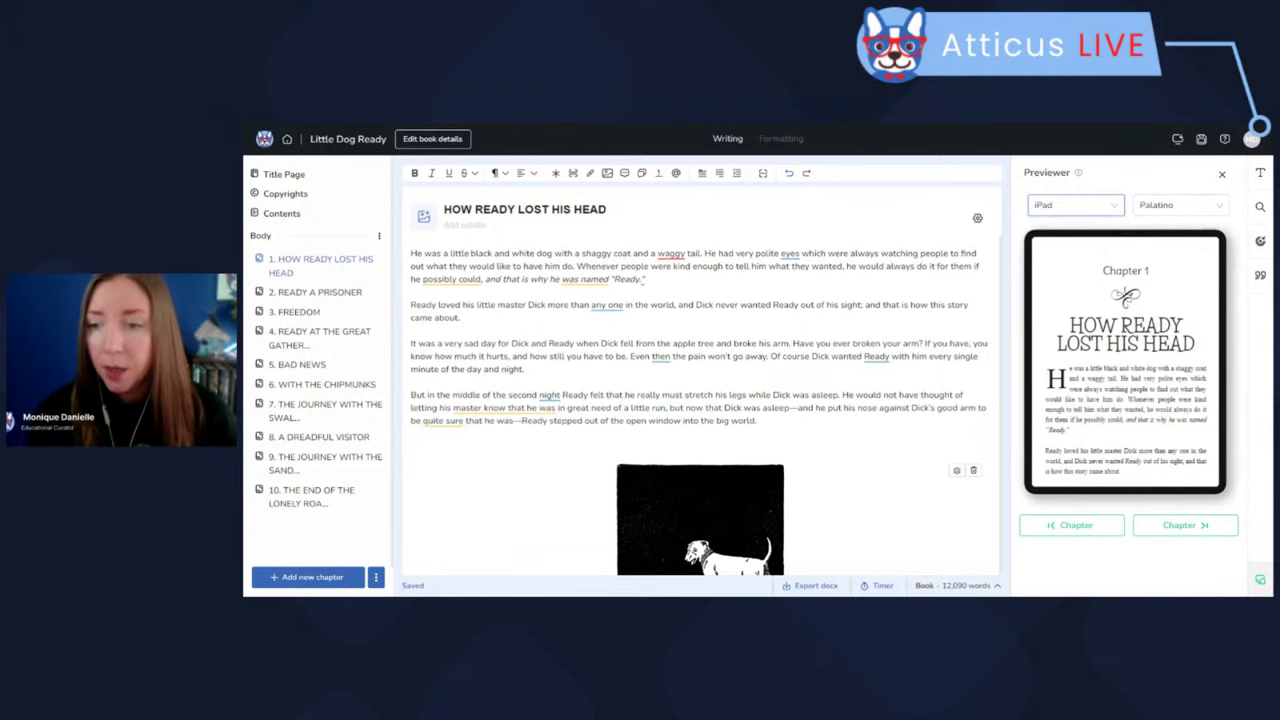
click(1221, 174)
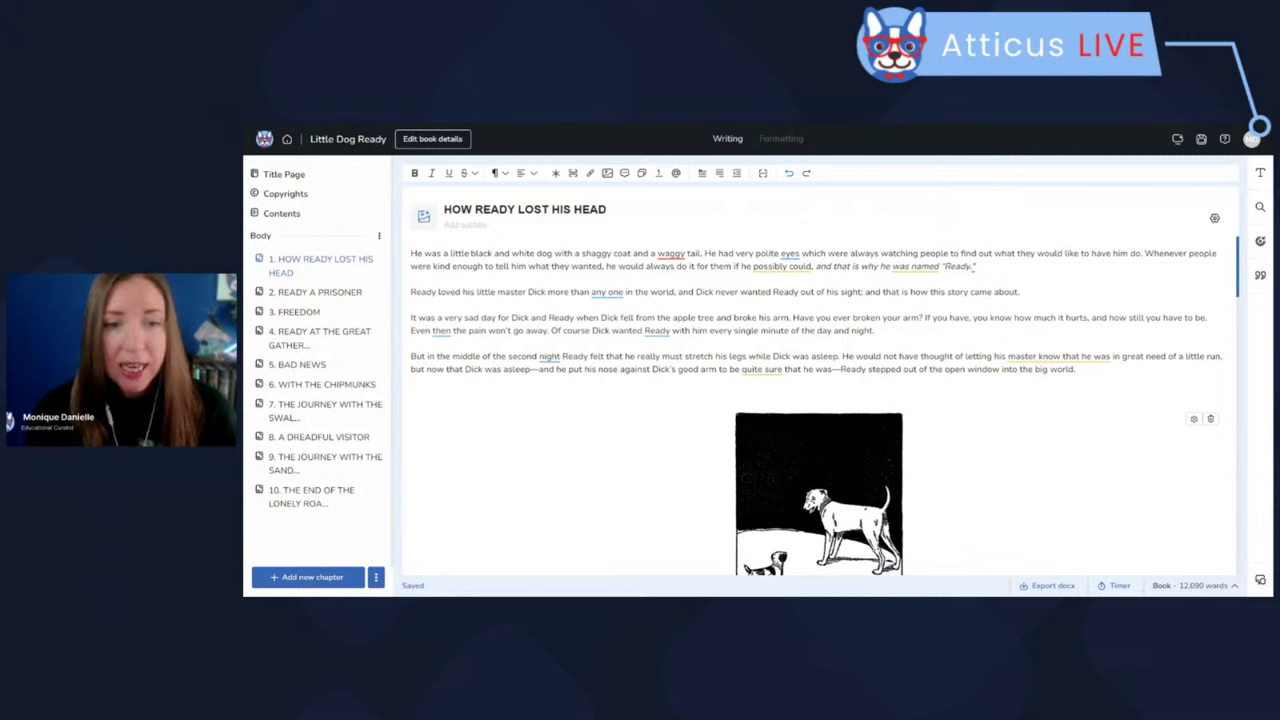
Group chapters 1 to 5, from HOW READY LOST HIS HEAD to BAD NEWS, into a part.
mouse_move(340, 261)
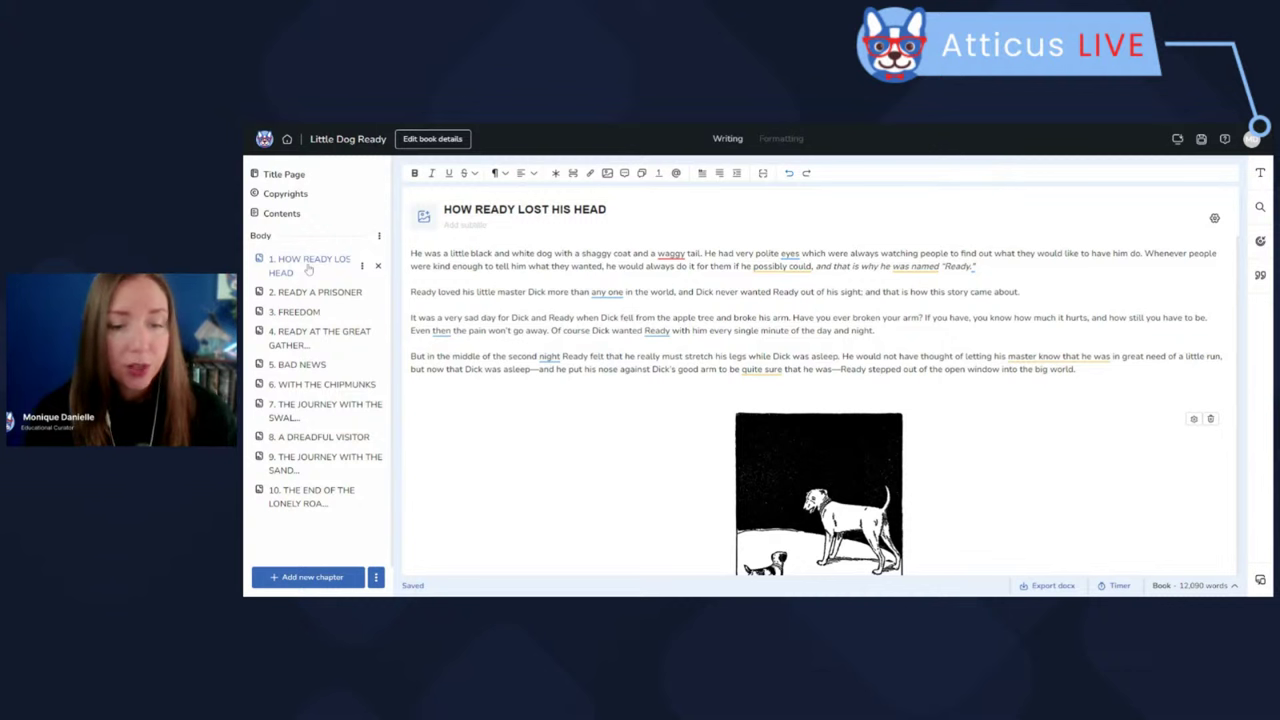
mouse_move(300, 368)
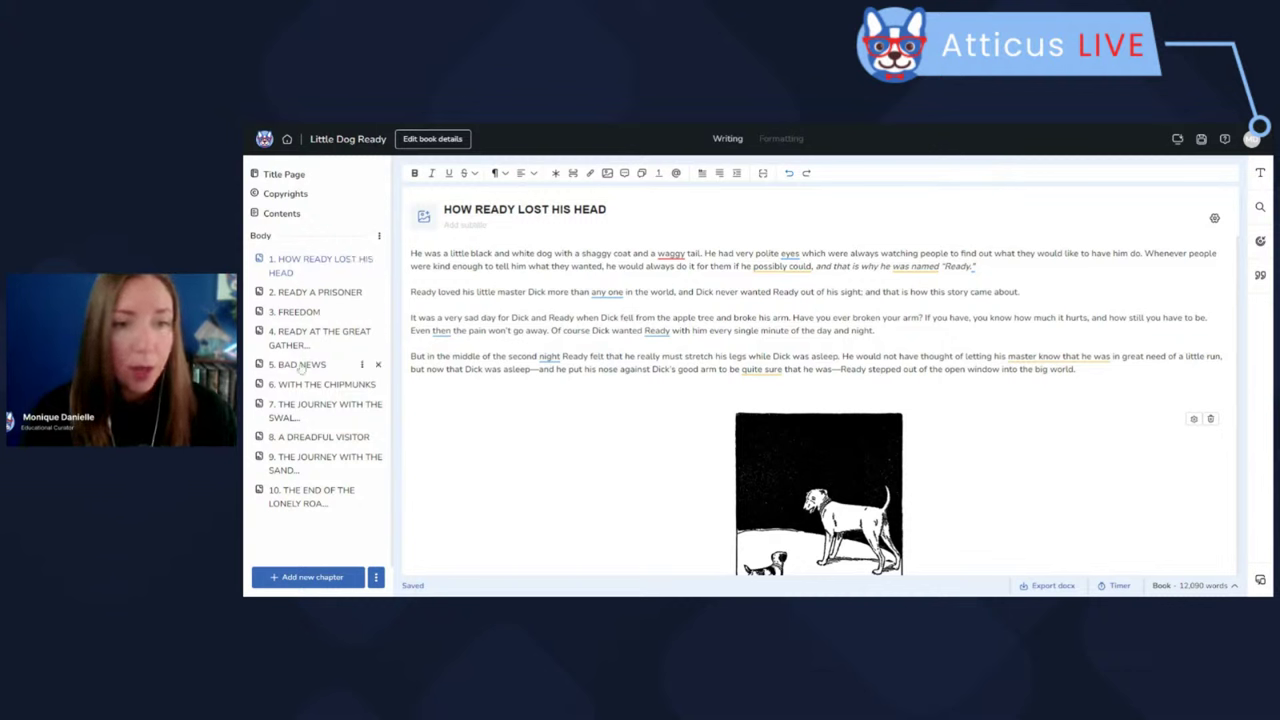
right_click(316, 255)
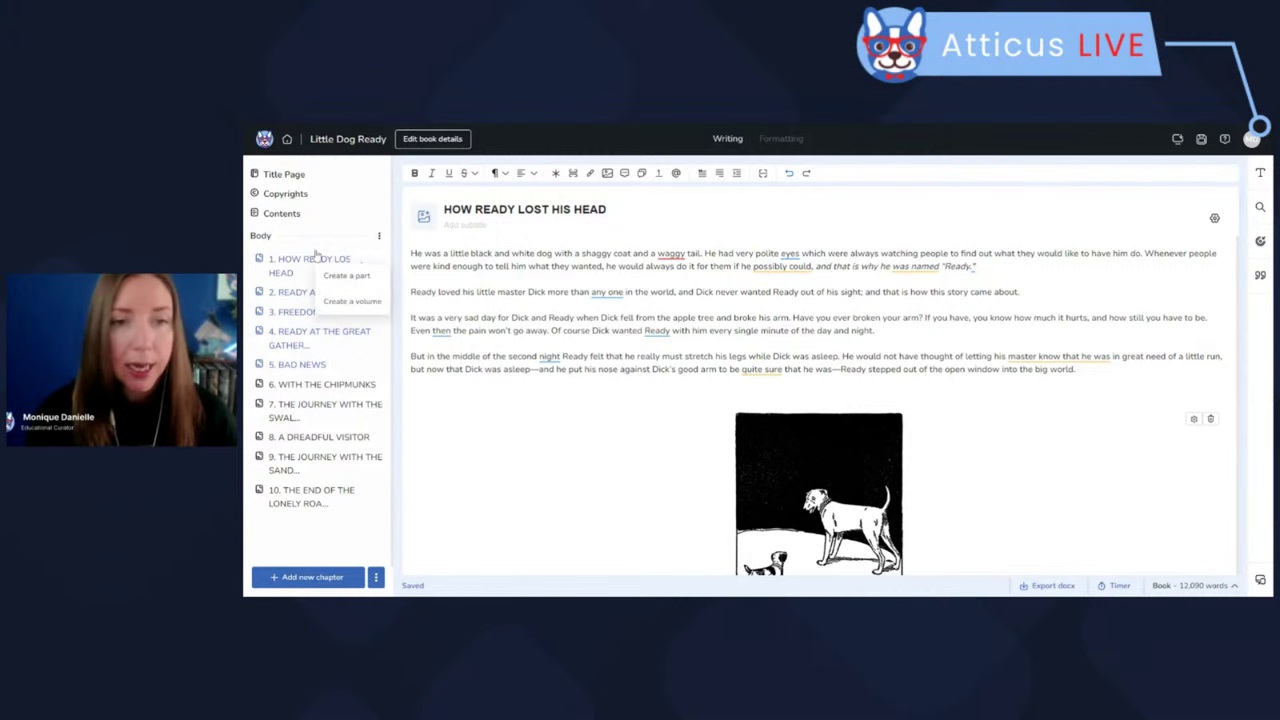
click(344, 277)
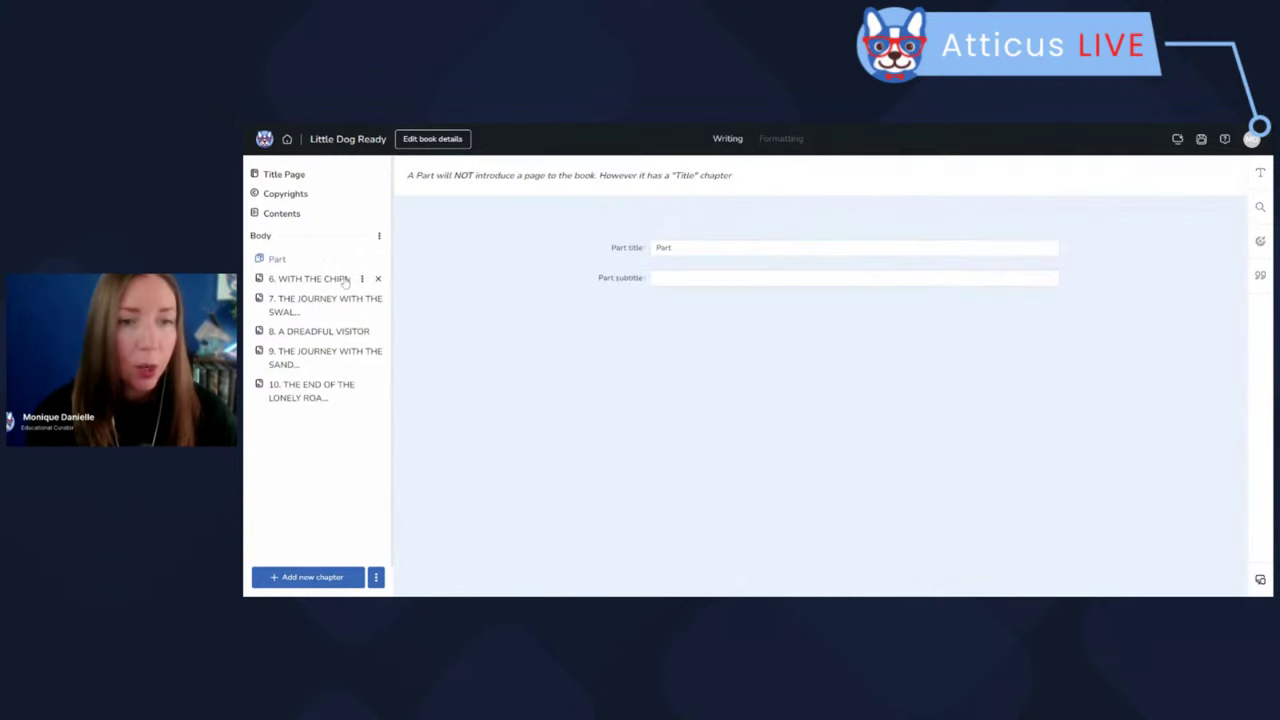
Group chapters 6 to 10, from WITH THE CHIPMUNKS onward, into a volume and expand it to show its contents.
click(290, 282)
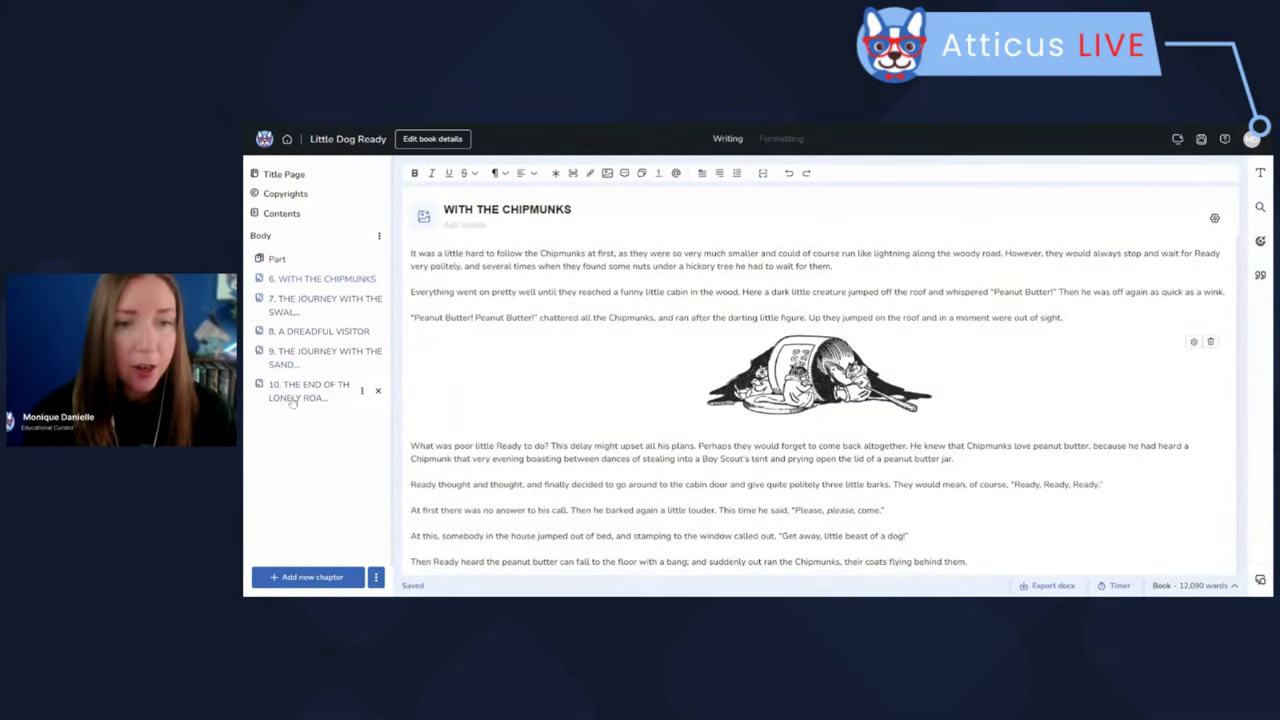
click(379, 304)
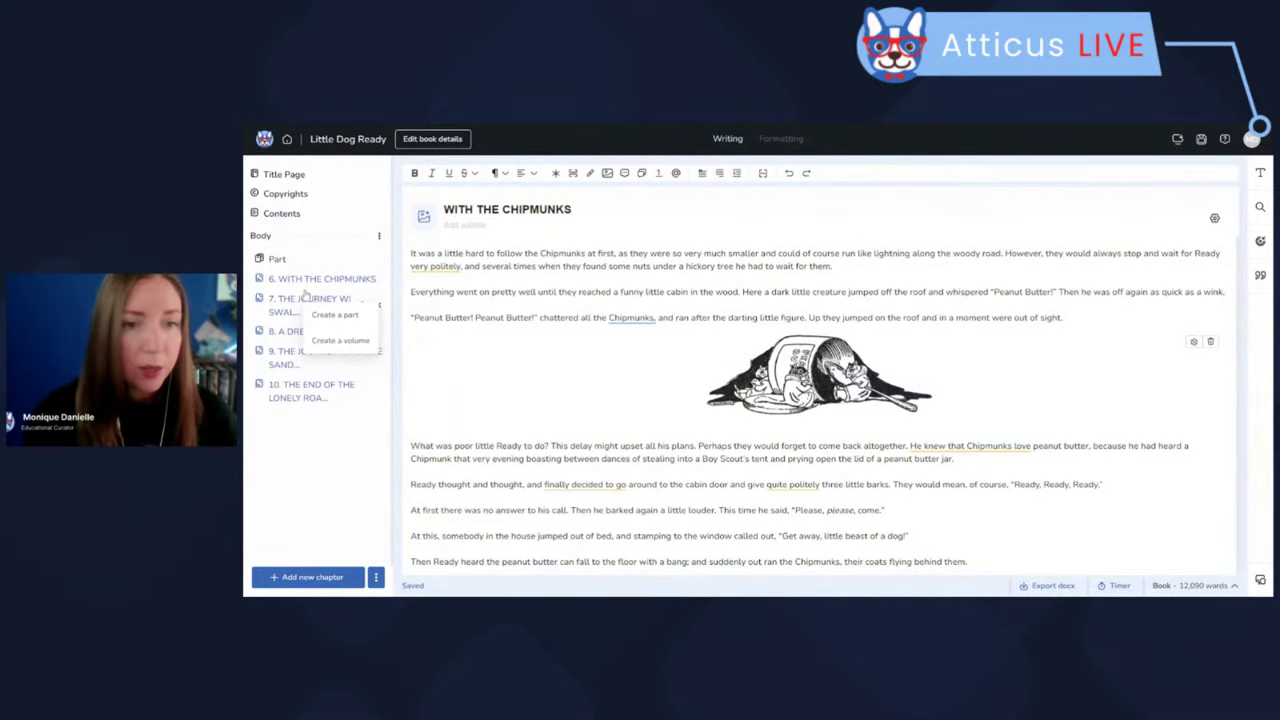
click(328, 340)
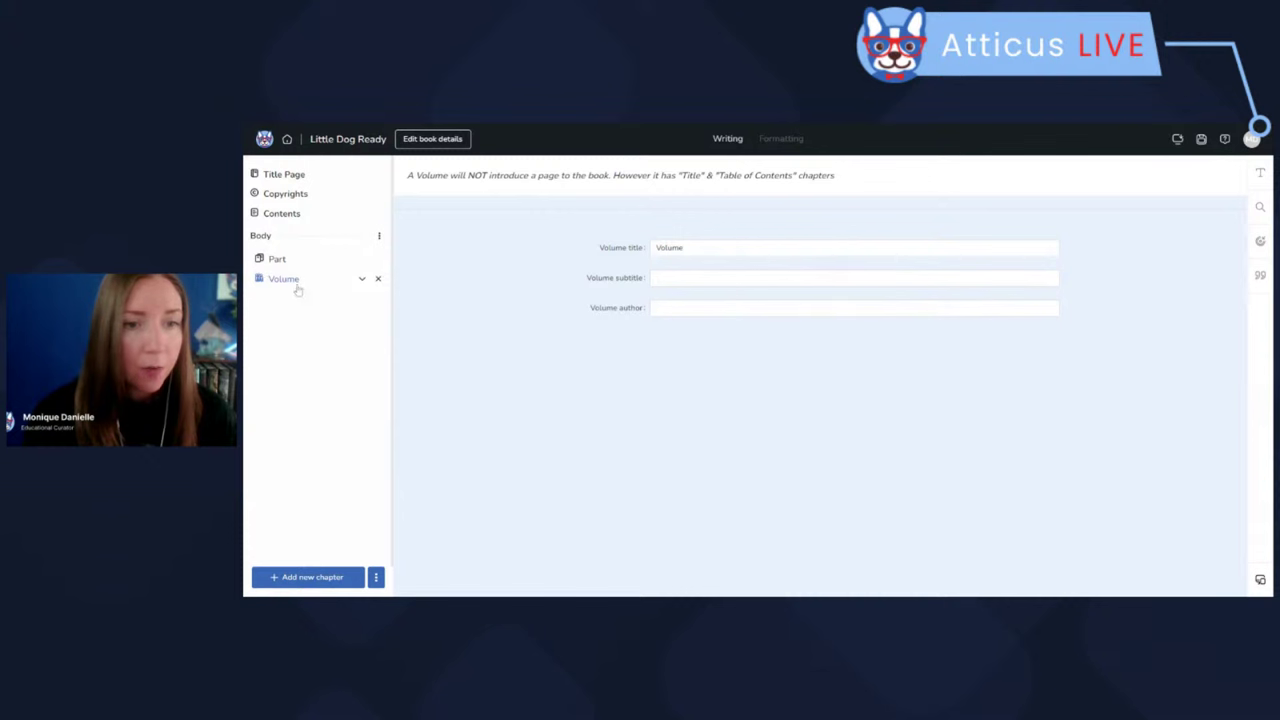
click(361, 279)
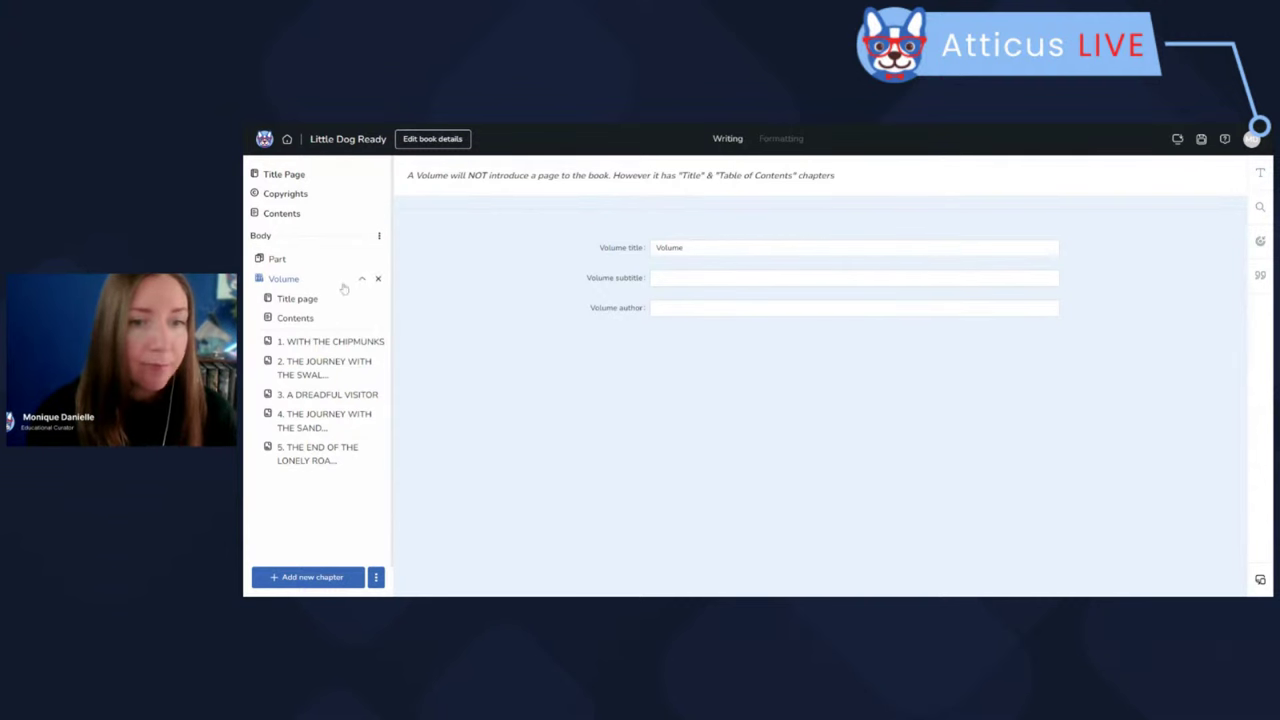
Delete the volume and the part from the book body, keeping the chapters inside them.
click(378, 279)
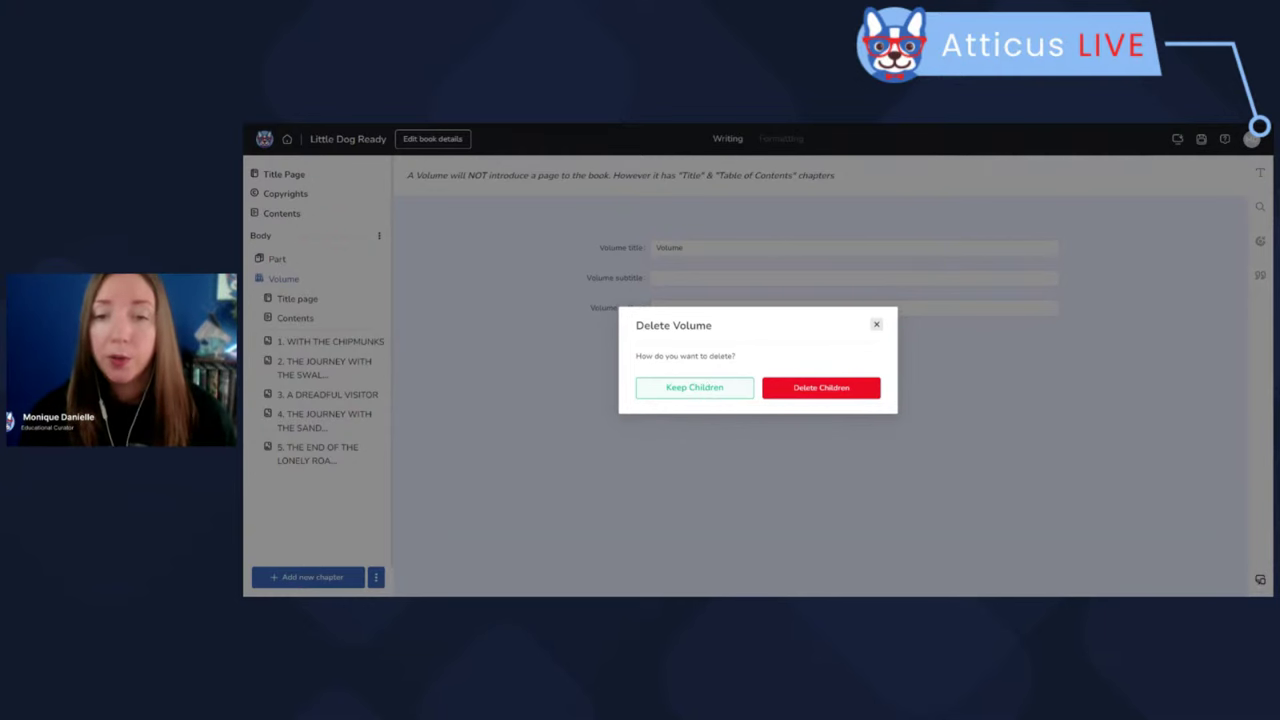
click(694, 387)
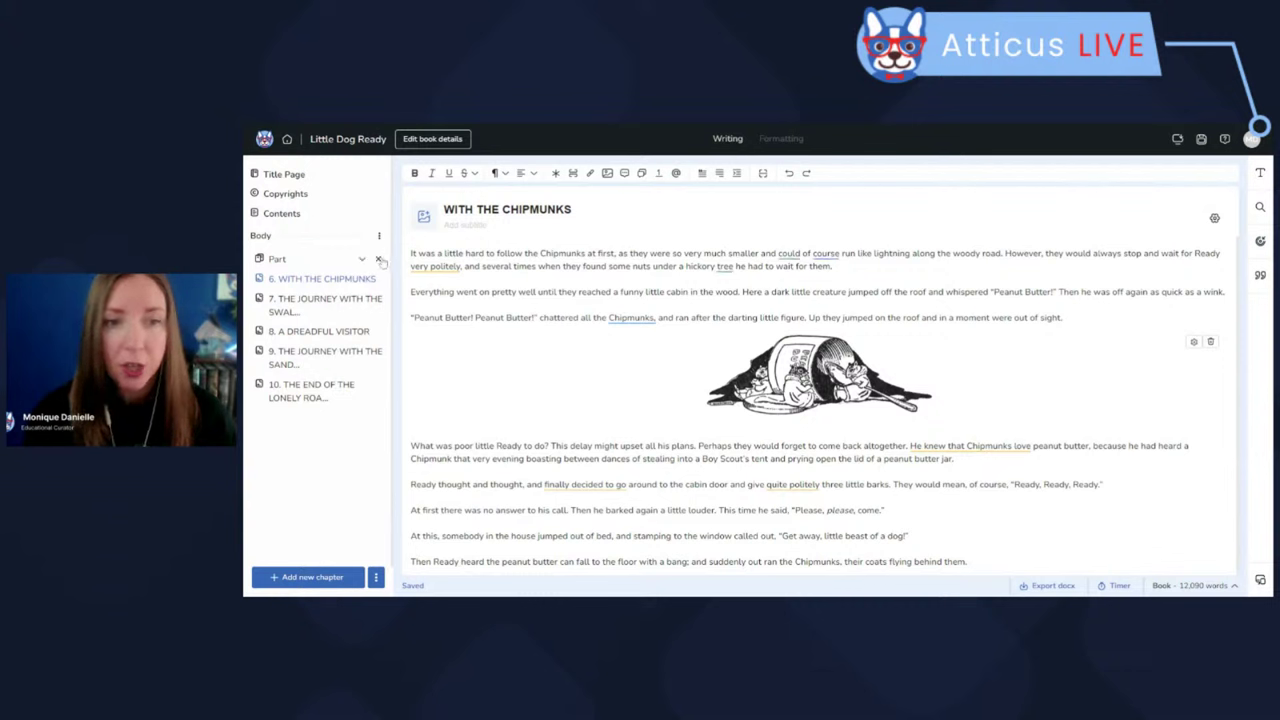
click(364, 261)
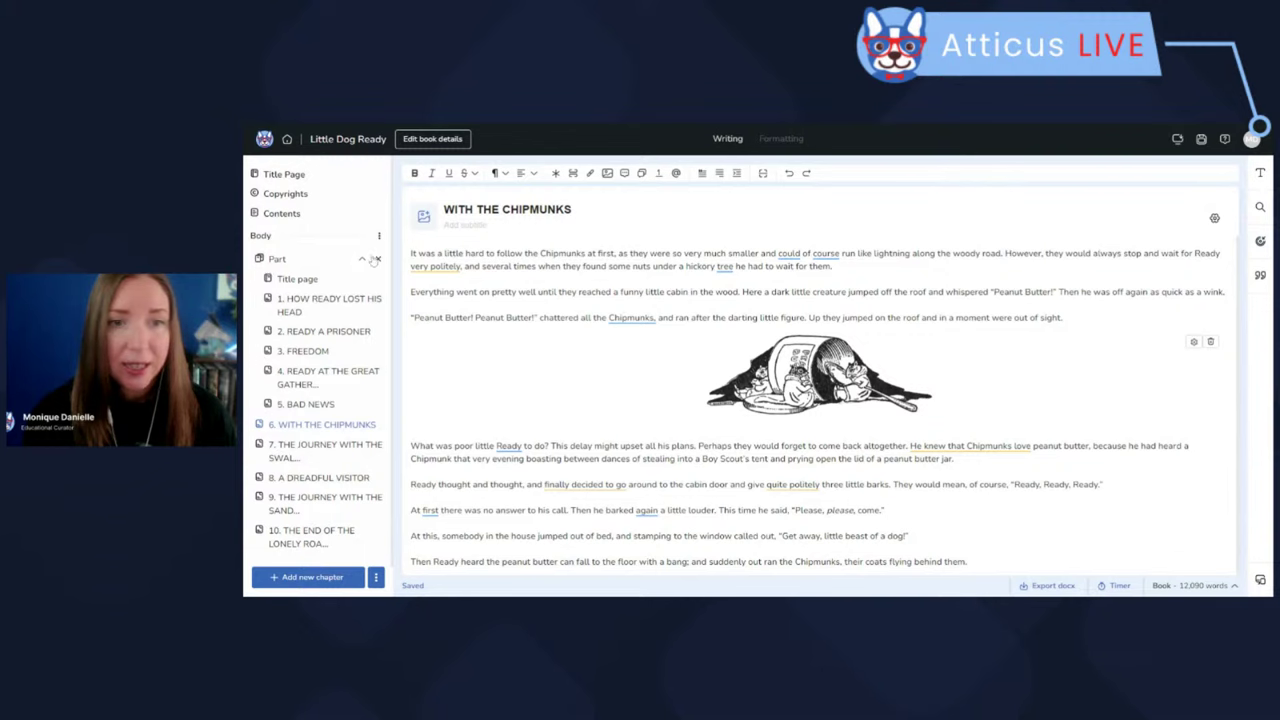
click(377, 259)
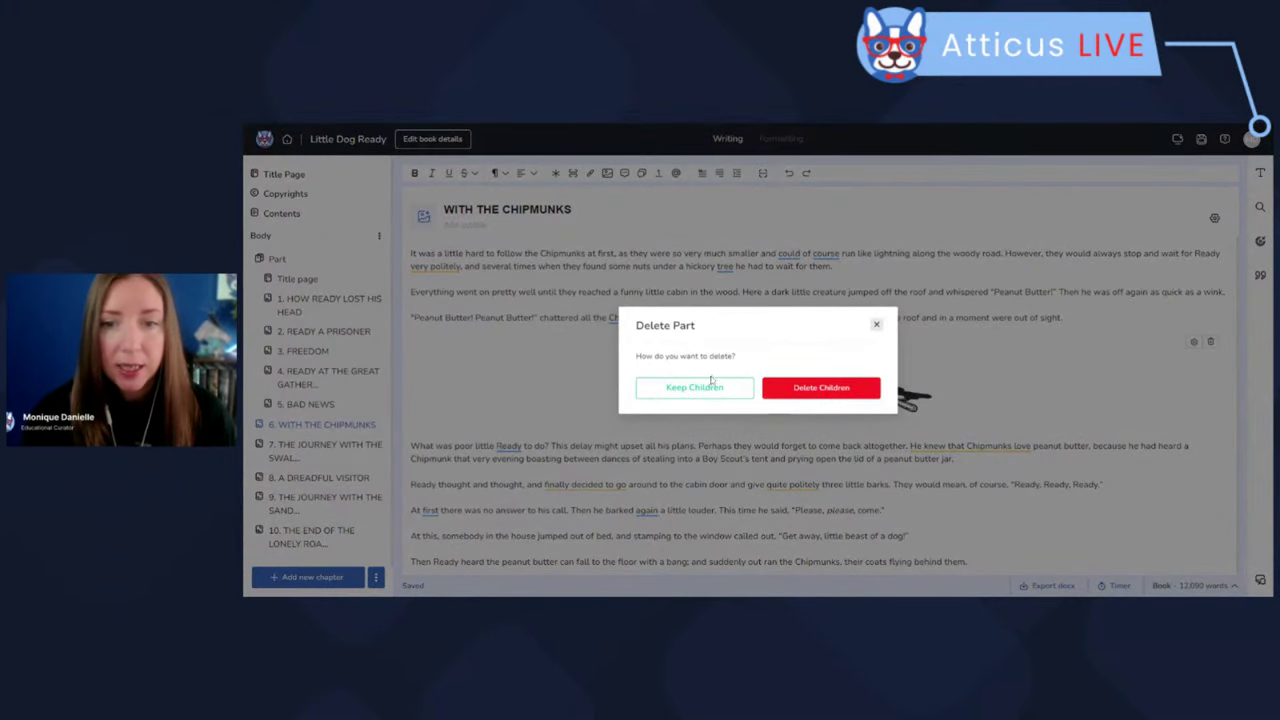
click(710, 389)
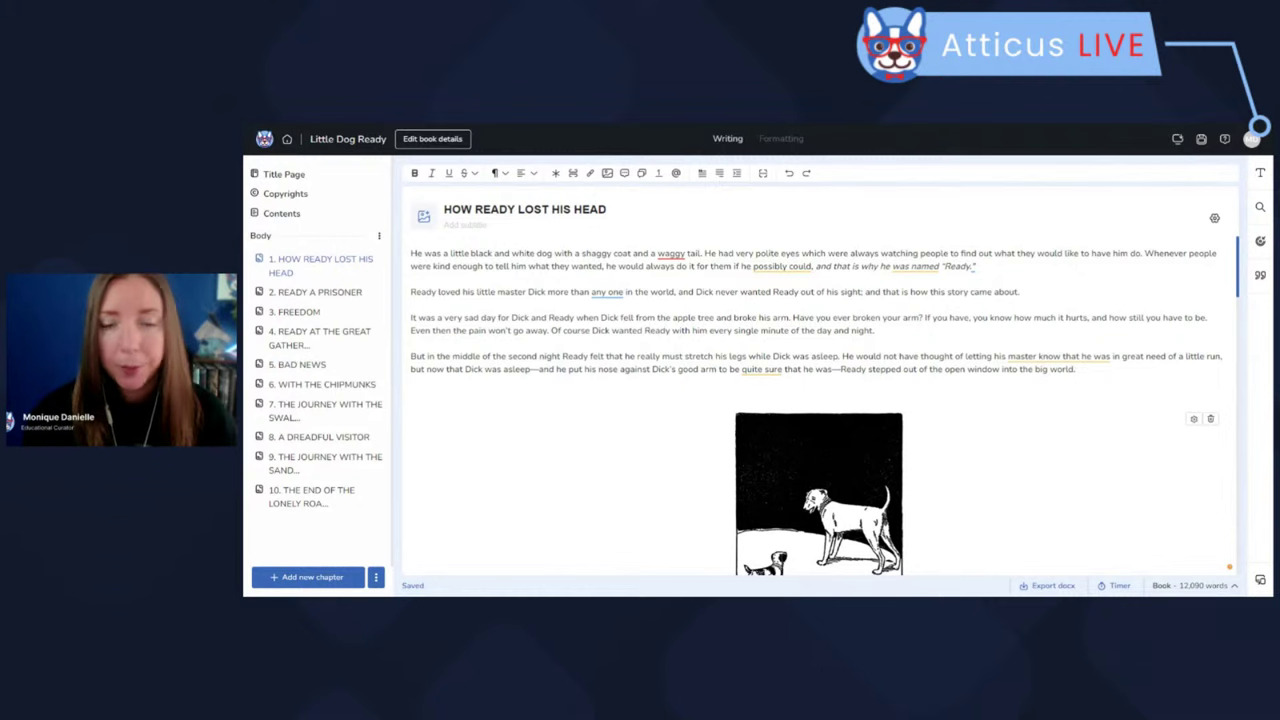
Switch from writing to formatting and open the Bonkers - LDR Trilogy theme for editing.
click(781, 139)
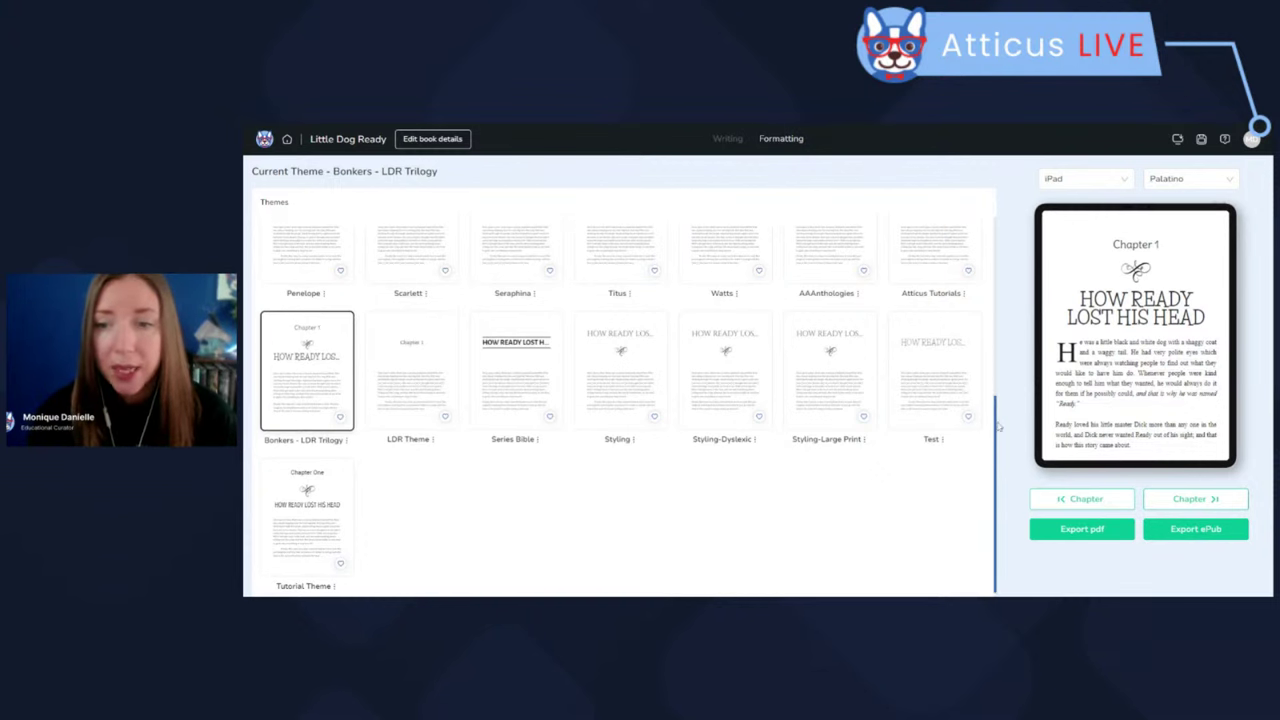
mouse_move(1001, 448)
mouse_down()
mouse_move(998, 238)
mouse_move(995, 441)
mouse_up()
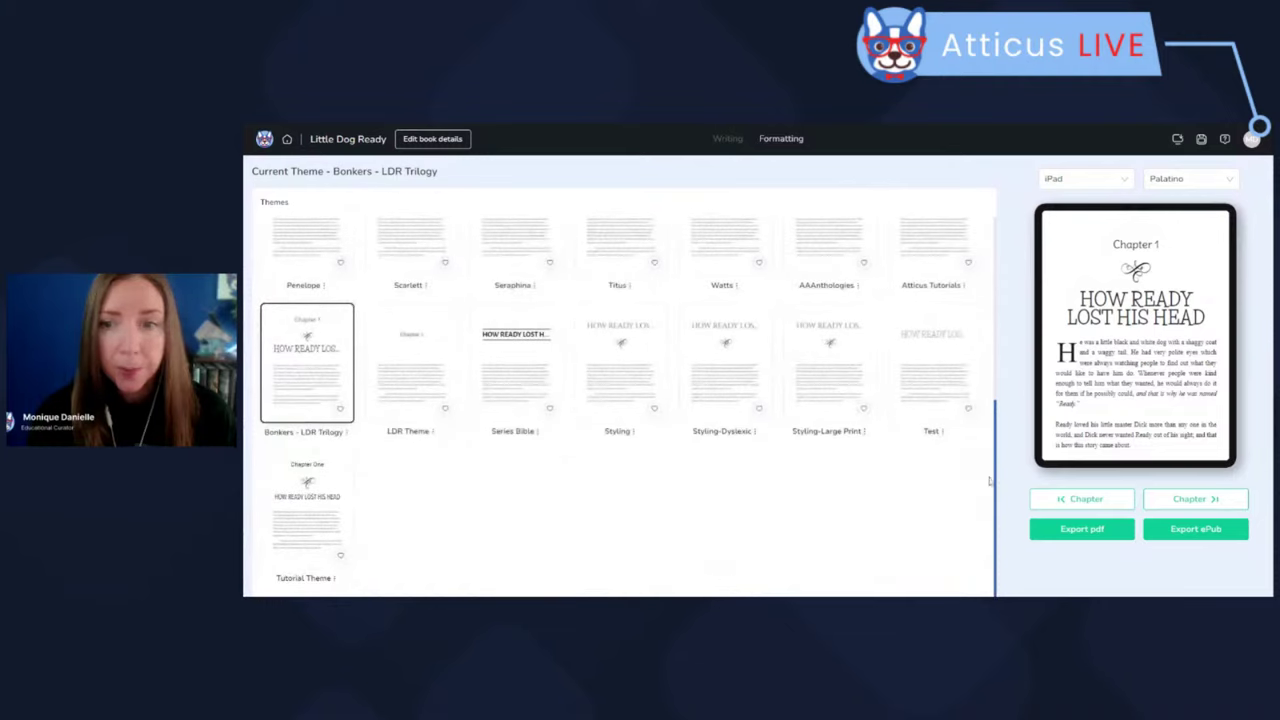
click(347, 432)
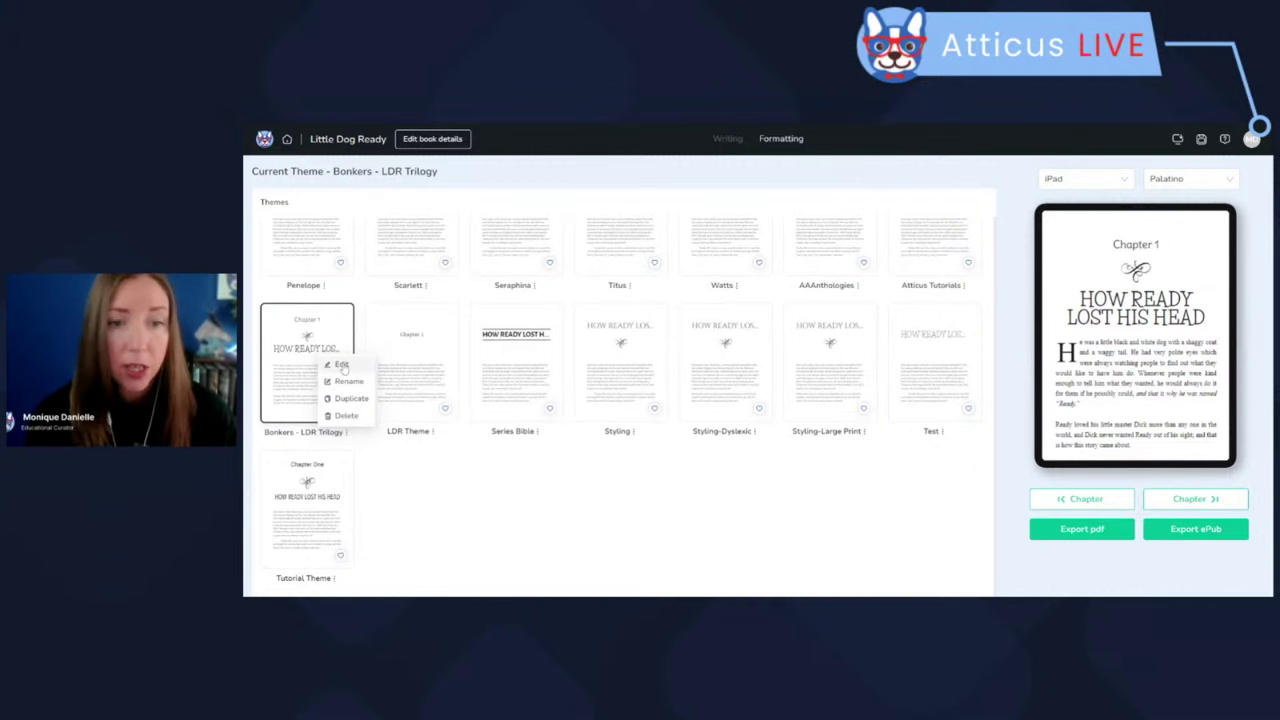
click(341, 365)
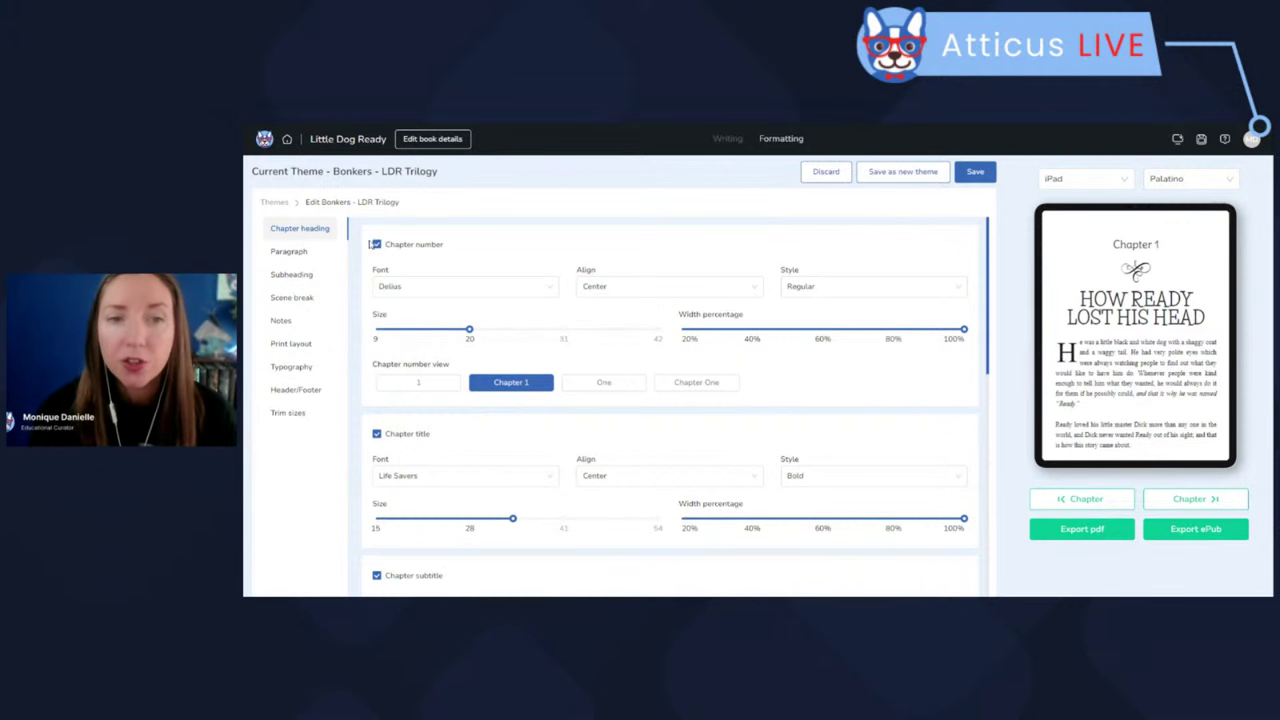
Turn the theme's chapter number off and on again, and do the same with the chapter title.
click(378, 246)
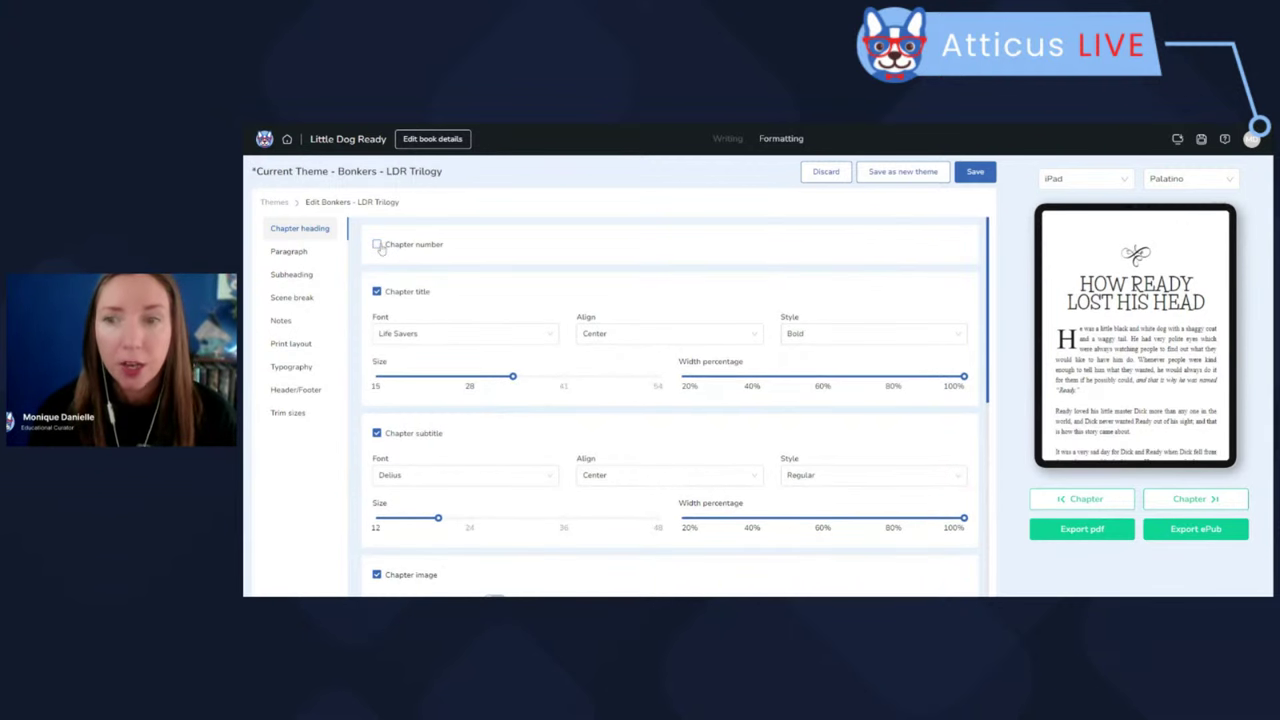
click(378, 246)
click(377, 435)
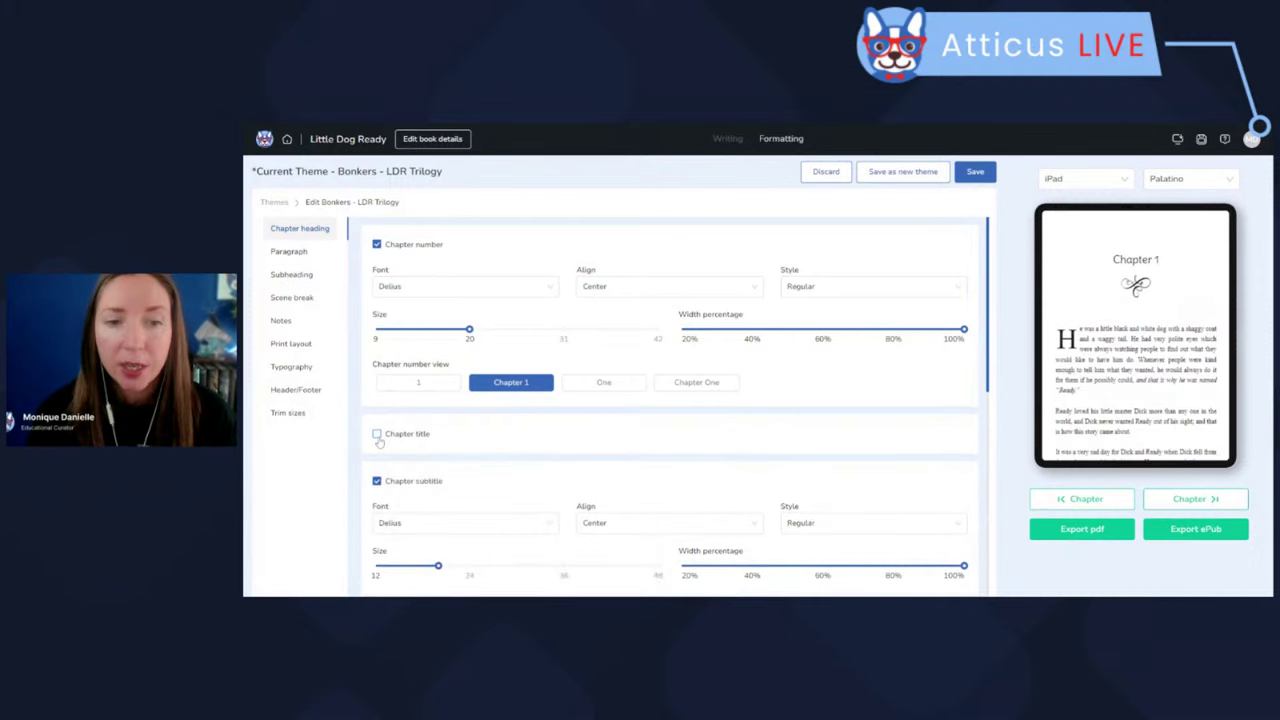
click(377, 434)
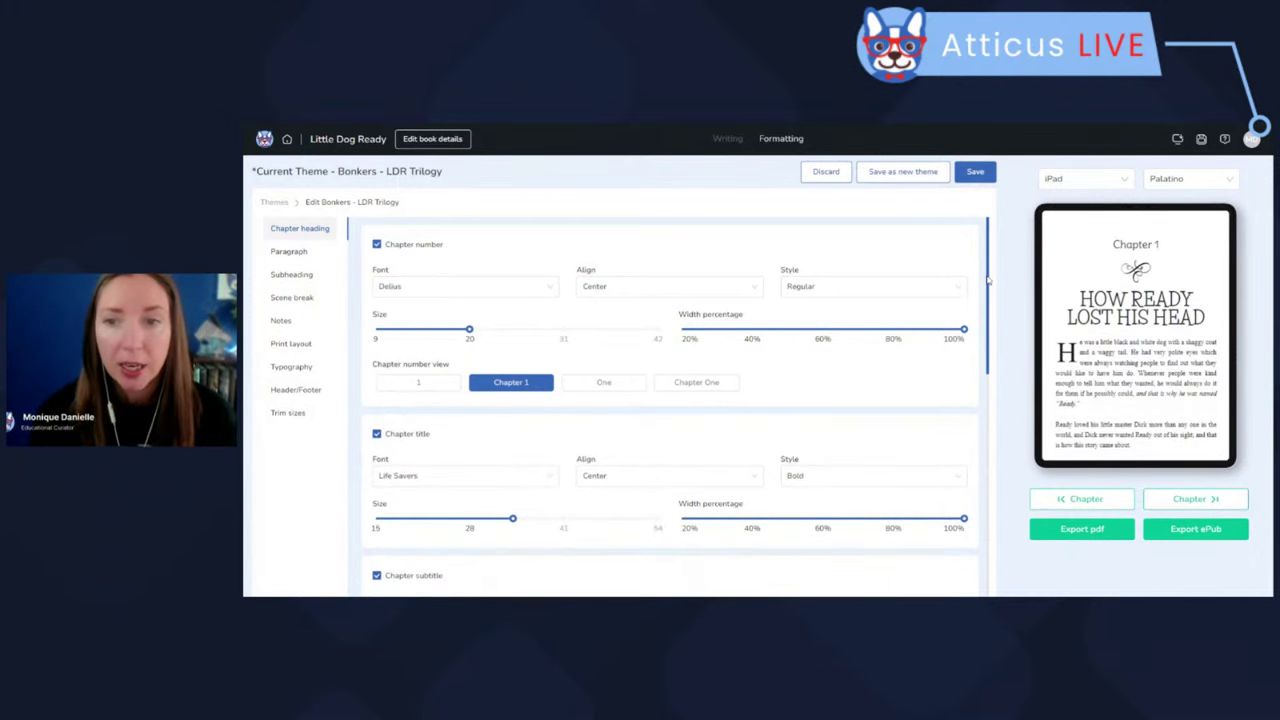
Examine the theme's chapter image settings and its paragraph, subheading, scene break, notes and print layout options.
drag(988, 282, 976, 517)
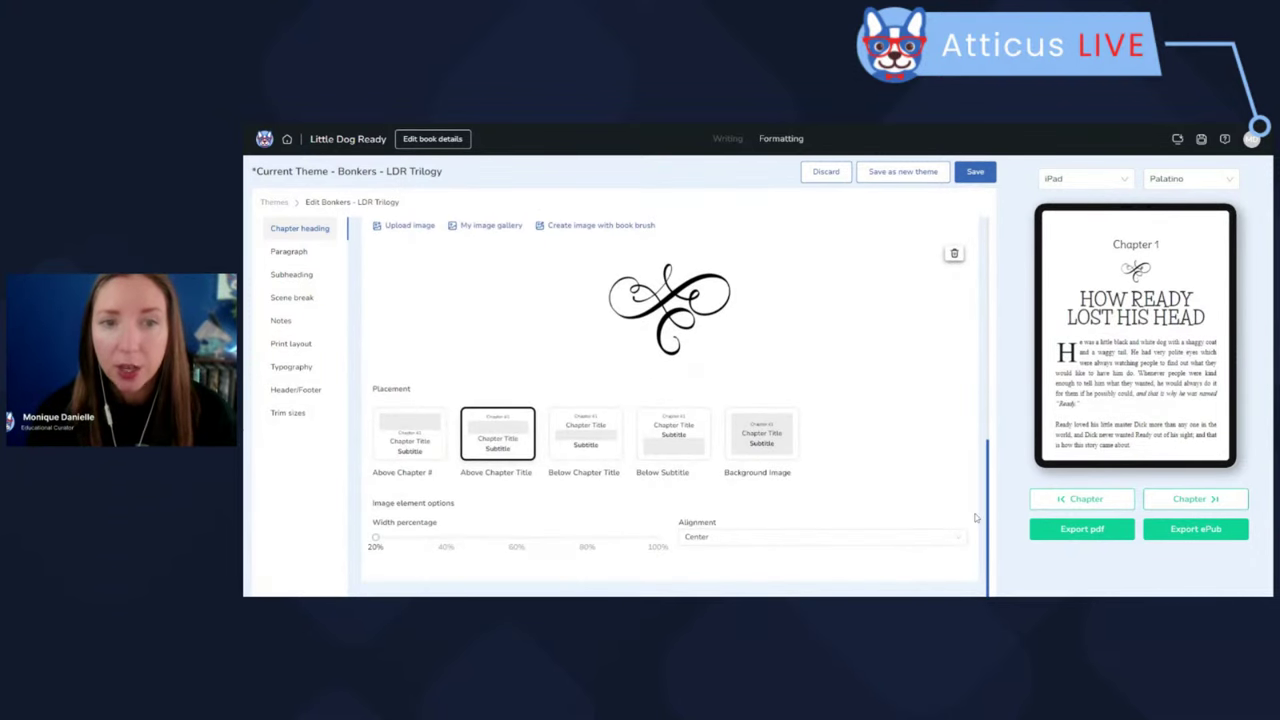
scroll(976, 517, up, 10)
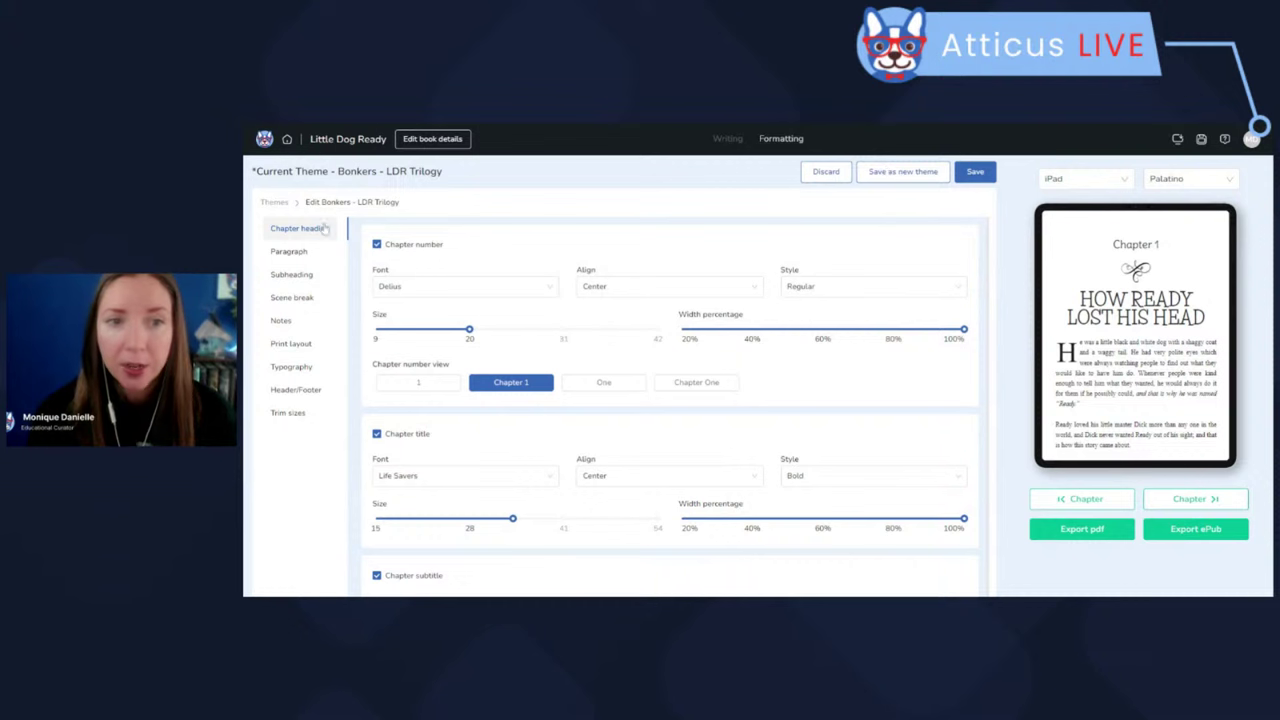
click(290, 251)
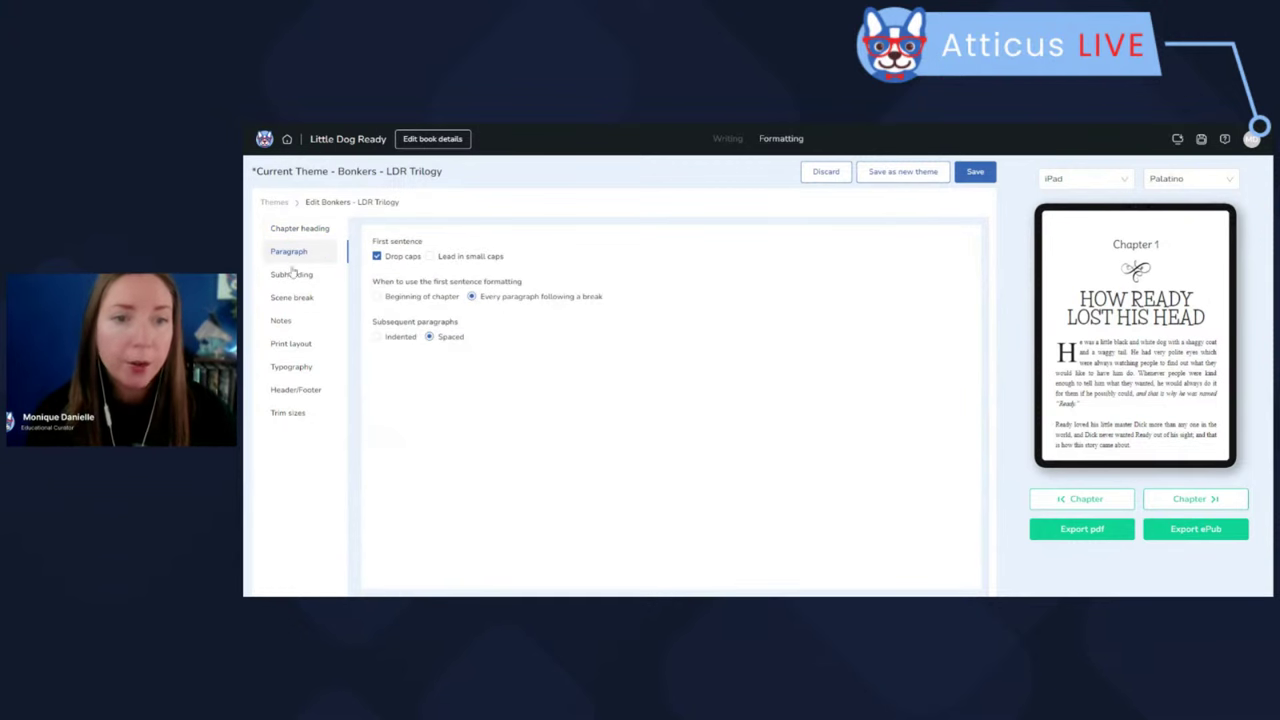
click(290, 276)
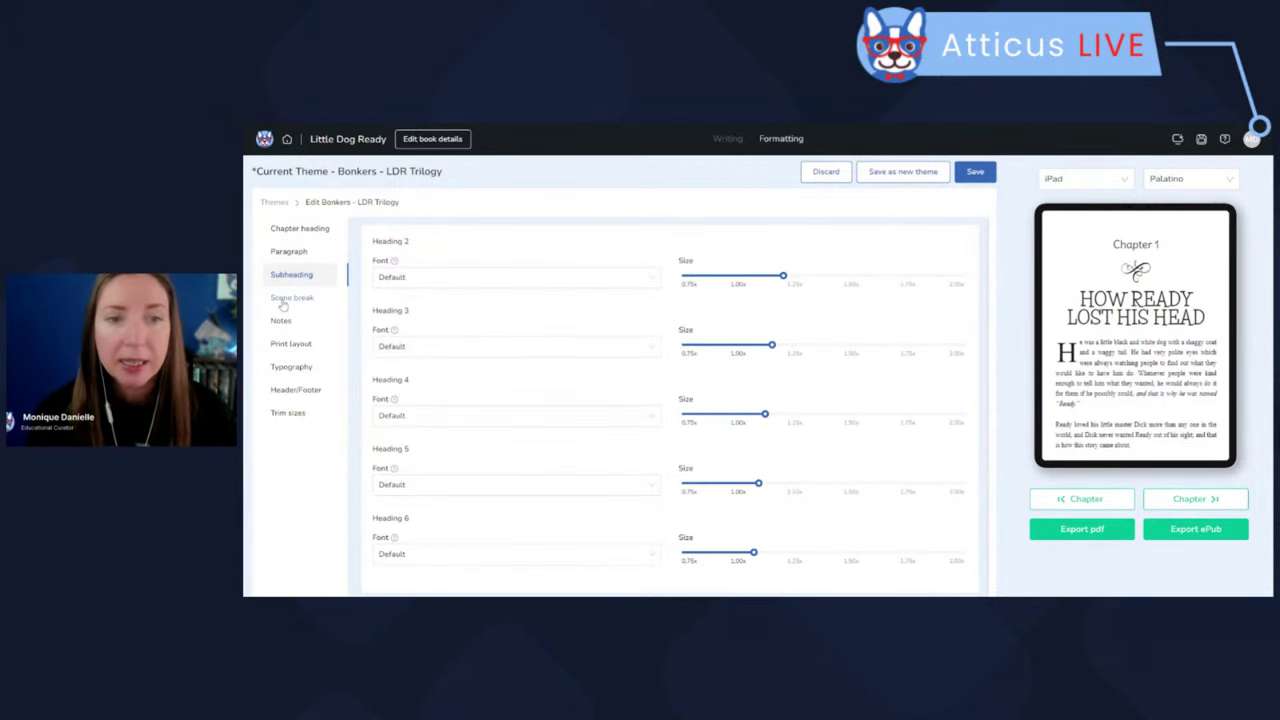
click(287, 299)
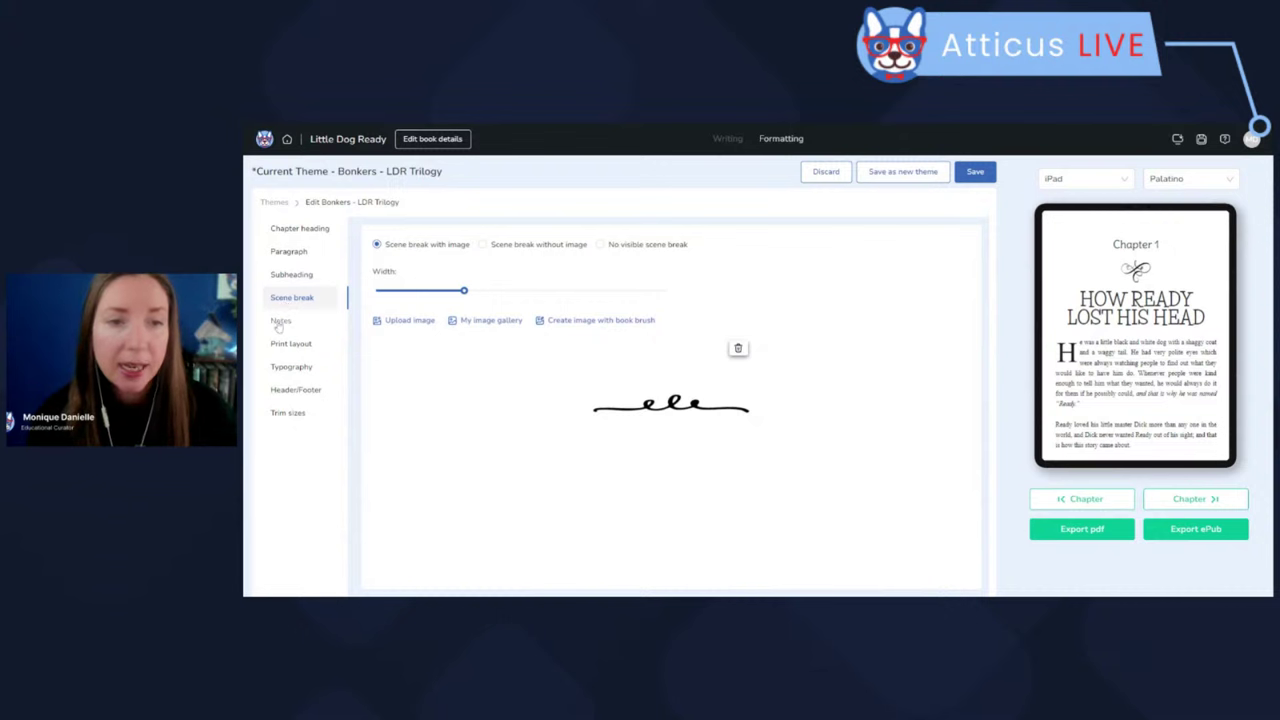
click(280, 322)
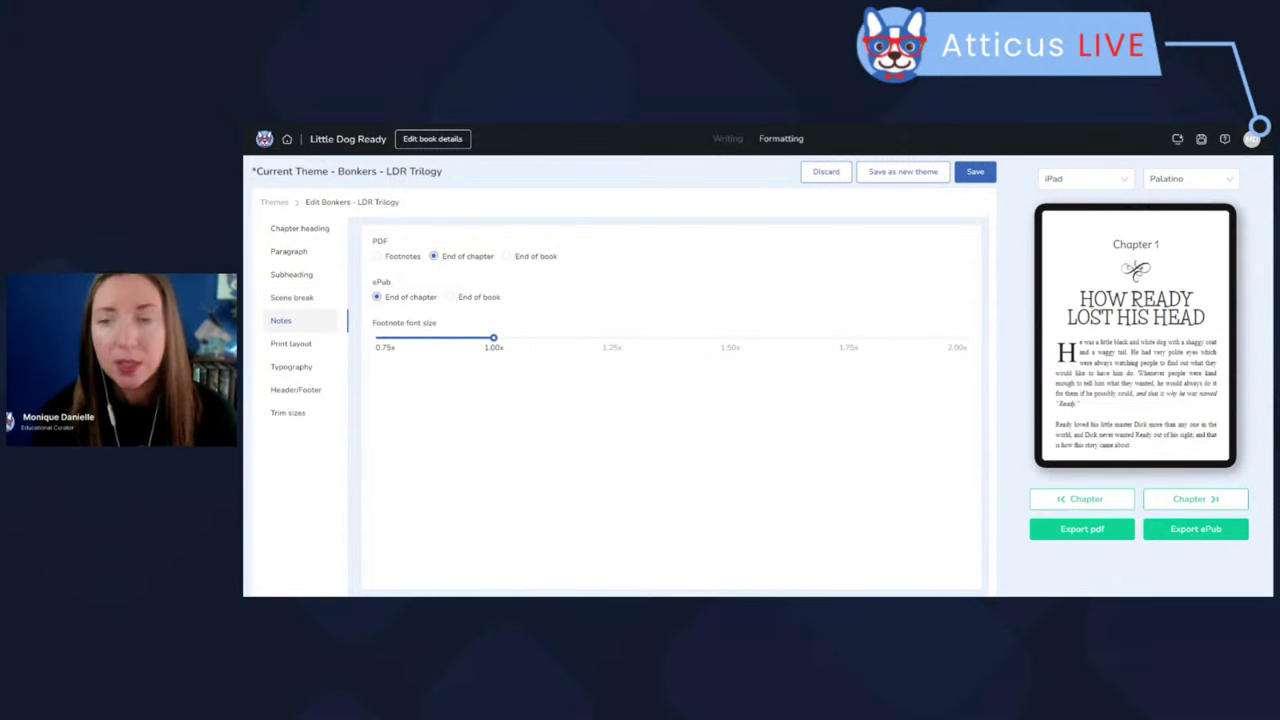
click(292, 345)
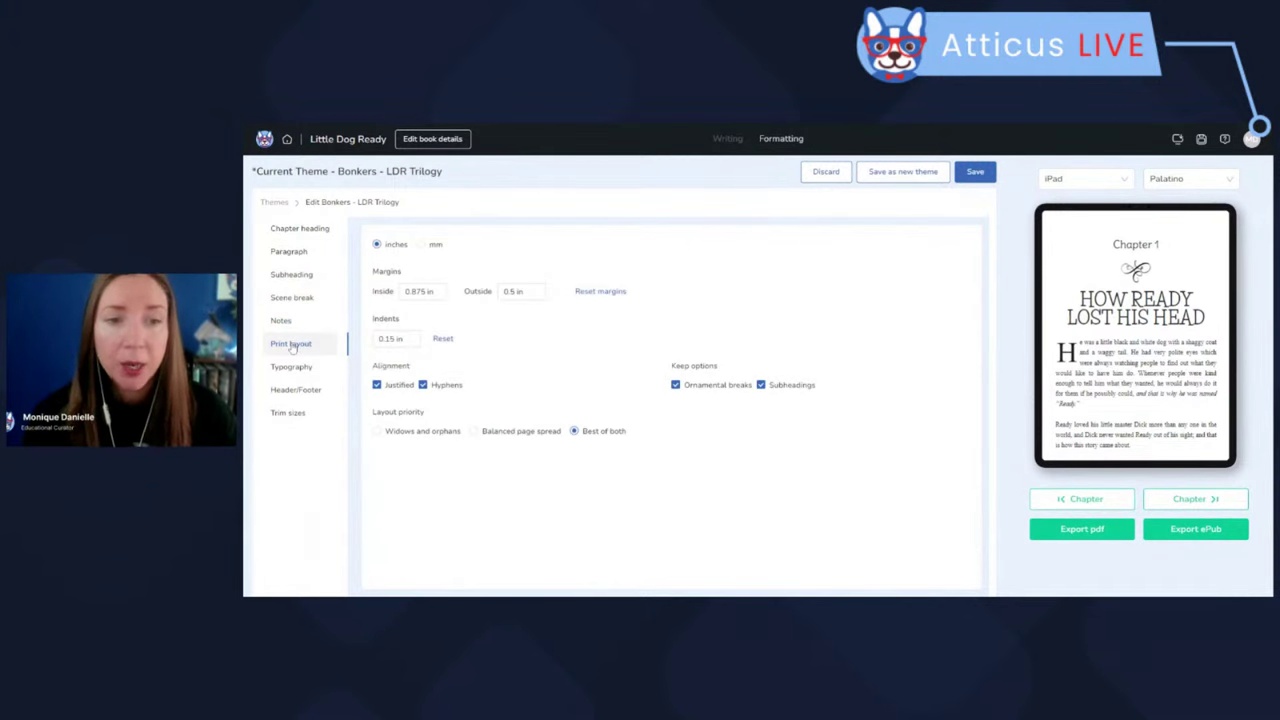